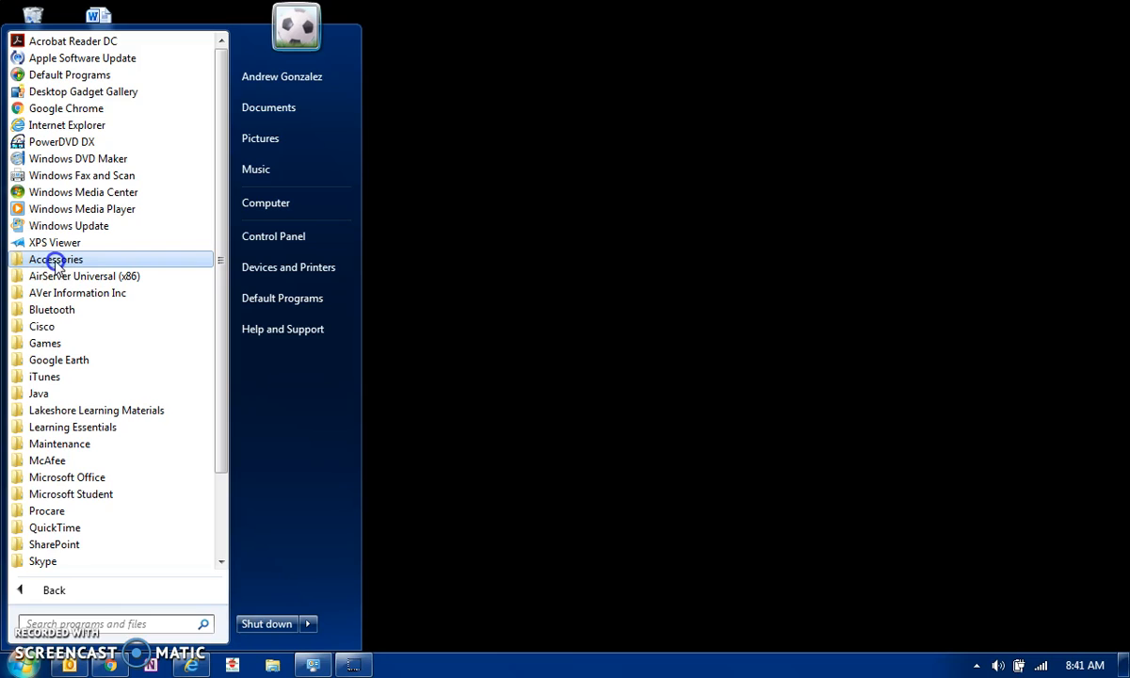
Launch Paint from Start > All Programs > Accessories to get a blank untitled canvas
{"action": "left_click", "coordinate": [55, 261]}
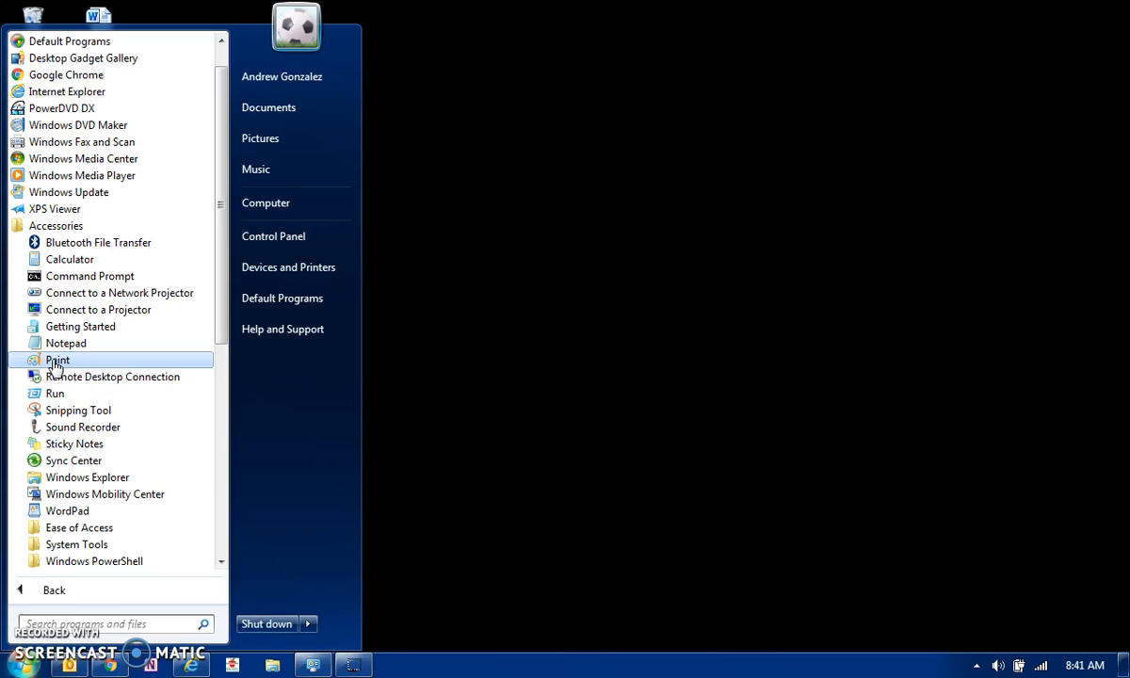
{"action": "left_click", "coordinate": [21, 667]}
{"action": "left_click", "coordinate": [21, 666]}
{"action": "left_click", "coordinate": [75, 590]}
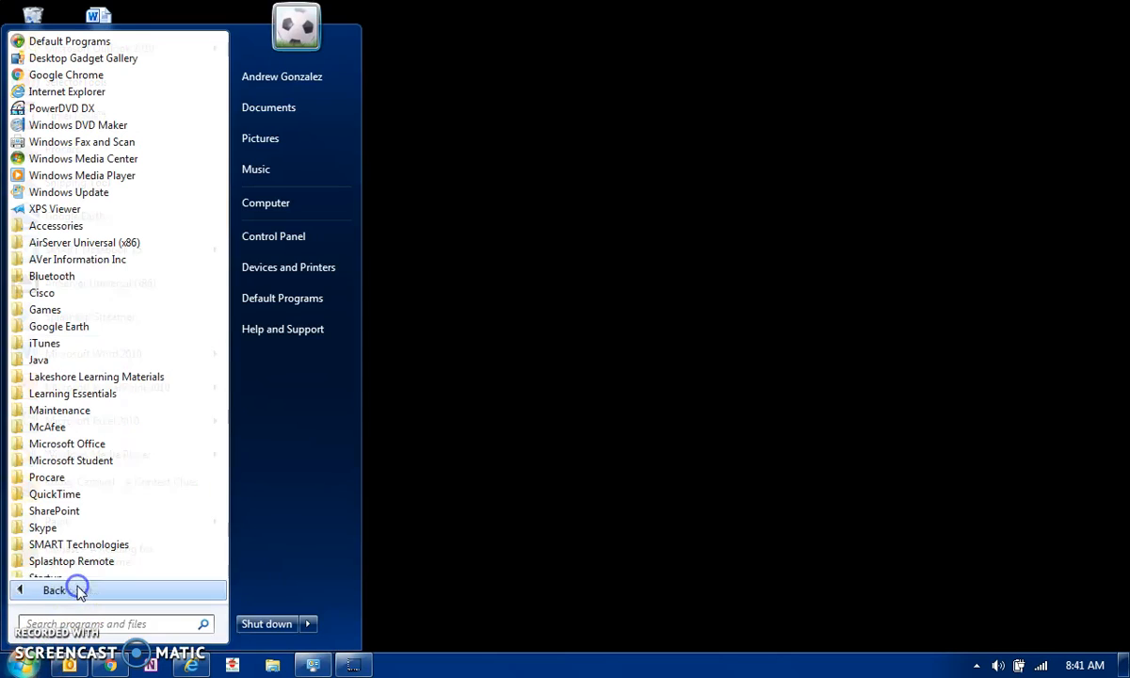
{"action": "left_click", "coordinate": [54, 226]}
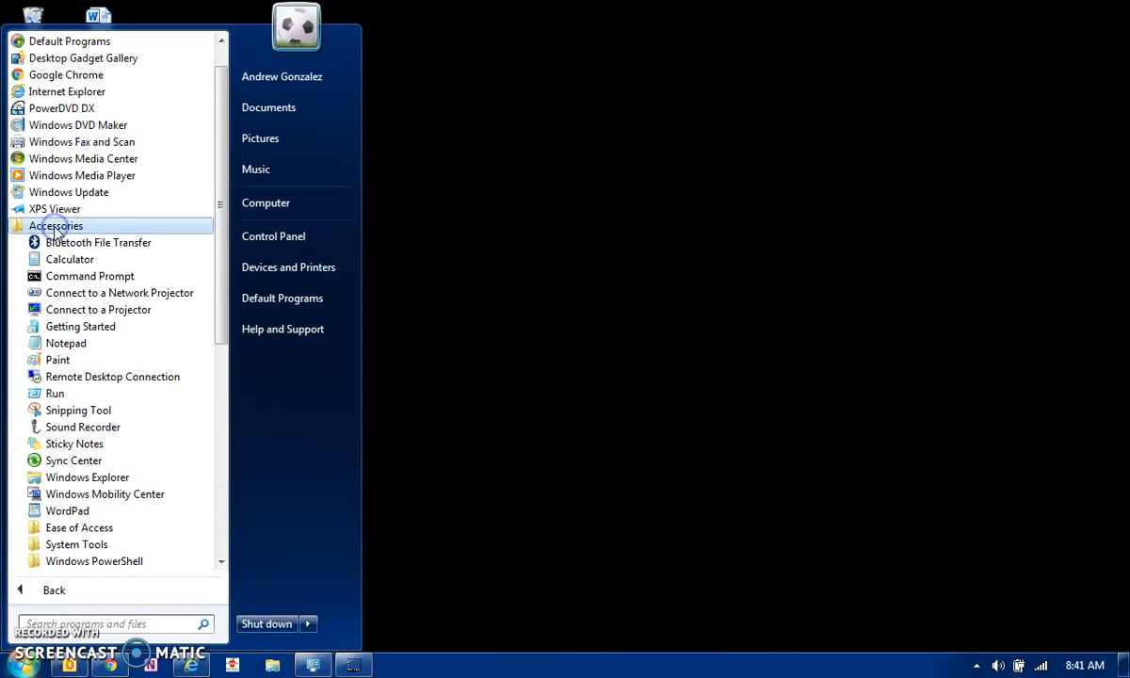
{"action": "left_click", "coordinate": [53, 362]}
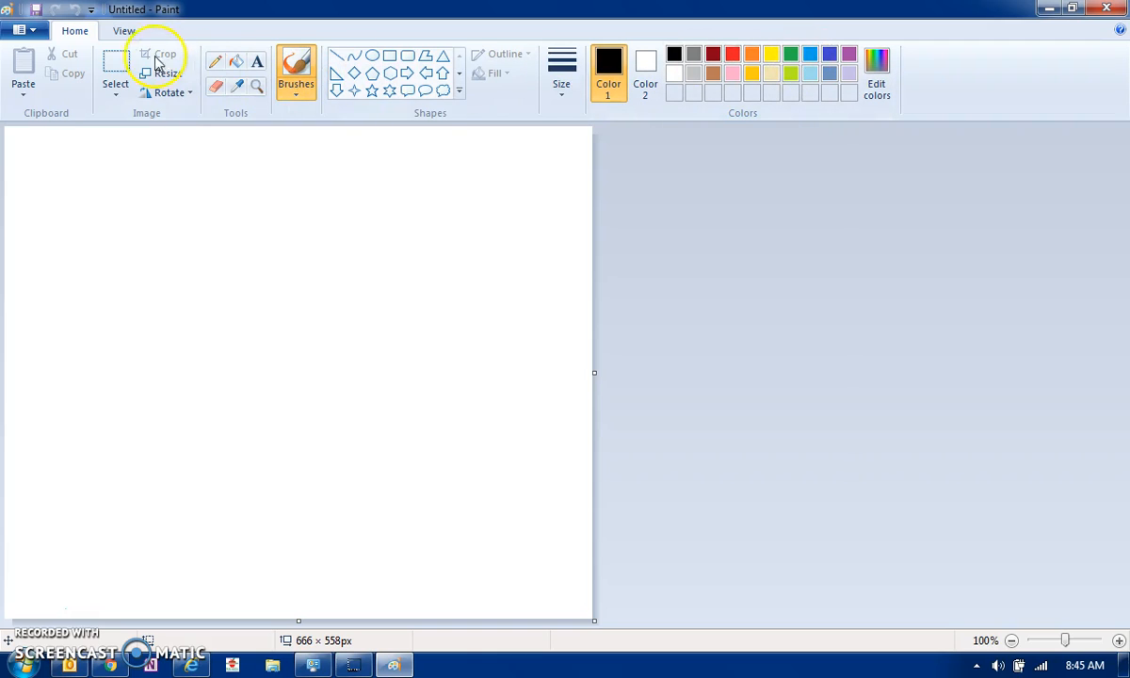
{"action": "left_click", "coordinate": [33, 30]}
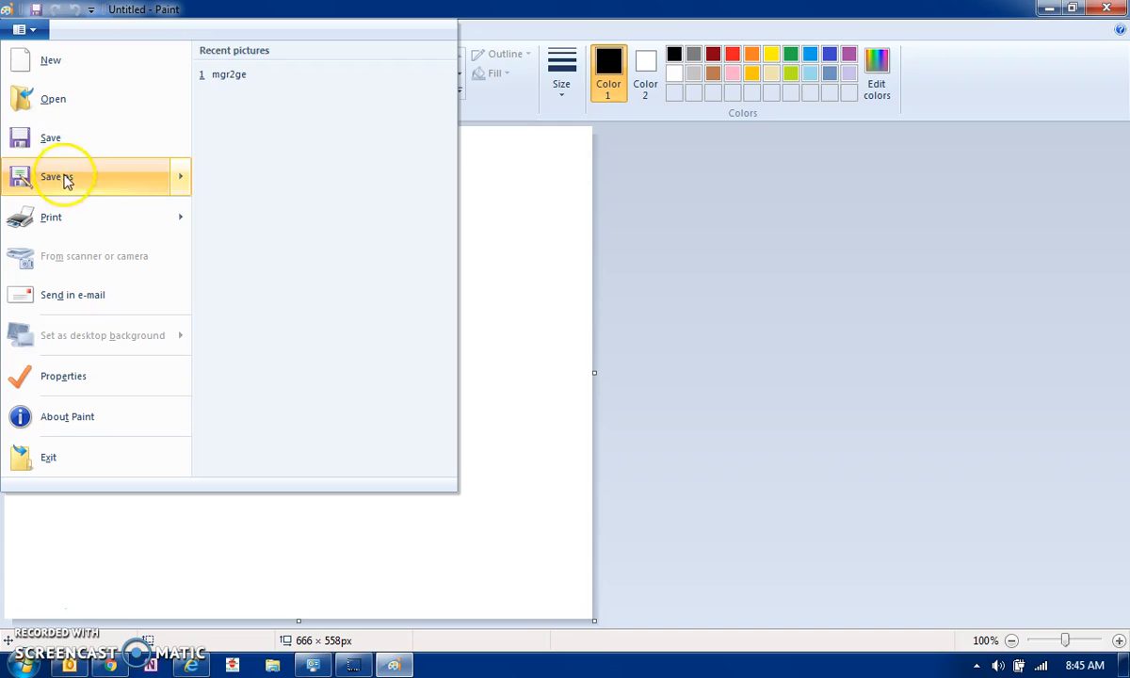
{"action": "mouse_move", "coordinate": [68, 179]}
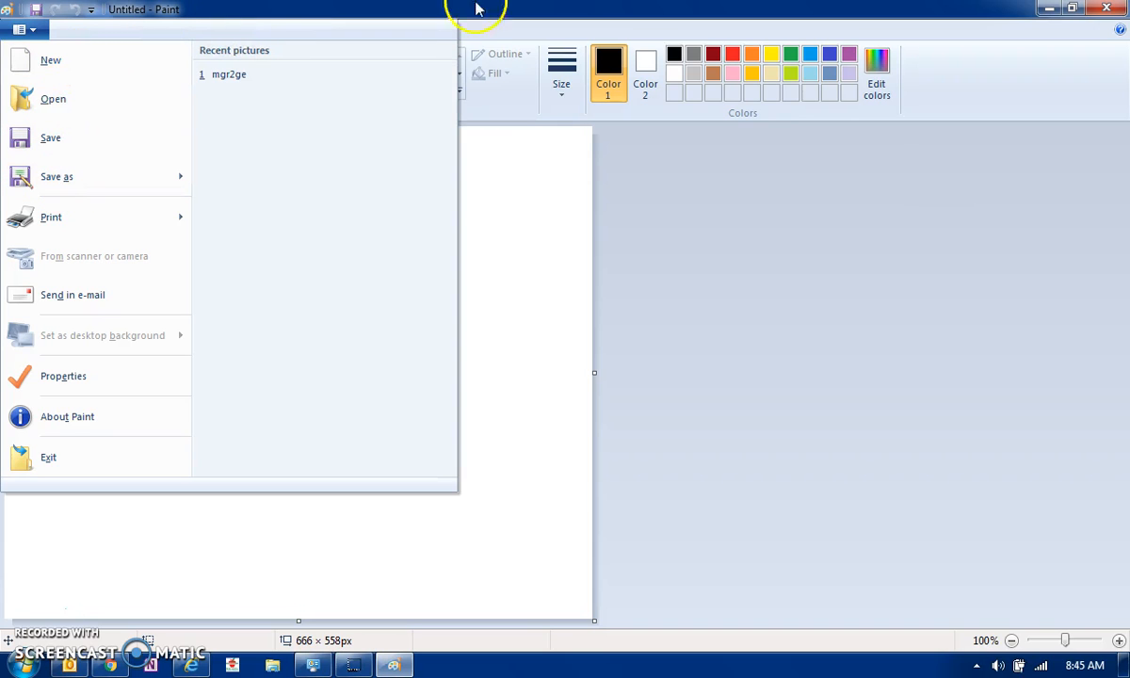
{"action": "left_click", "coordinate": [1022, 104]}
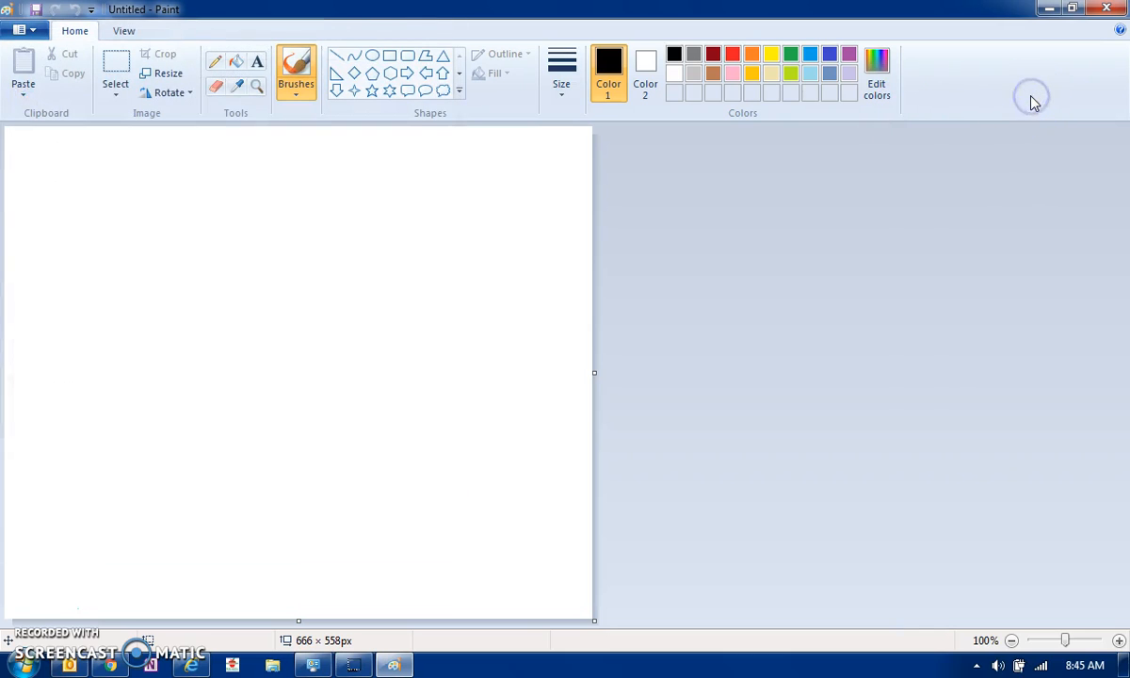
Choose the Marker brush and pick its stroke thickness
{"action": "left_click", "coordinate": [216, 66]}
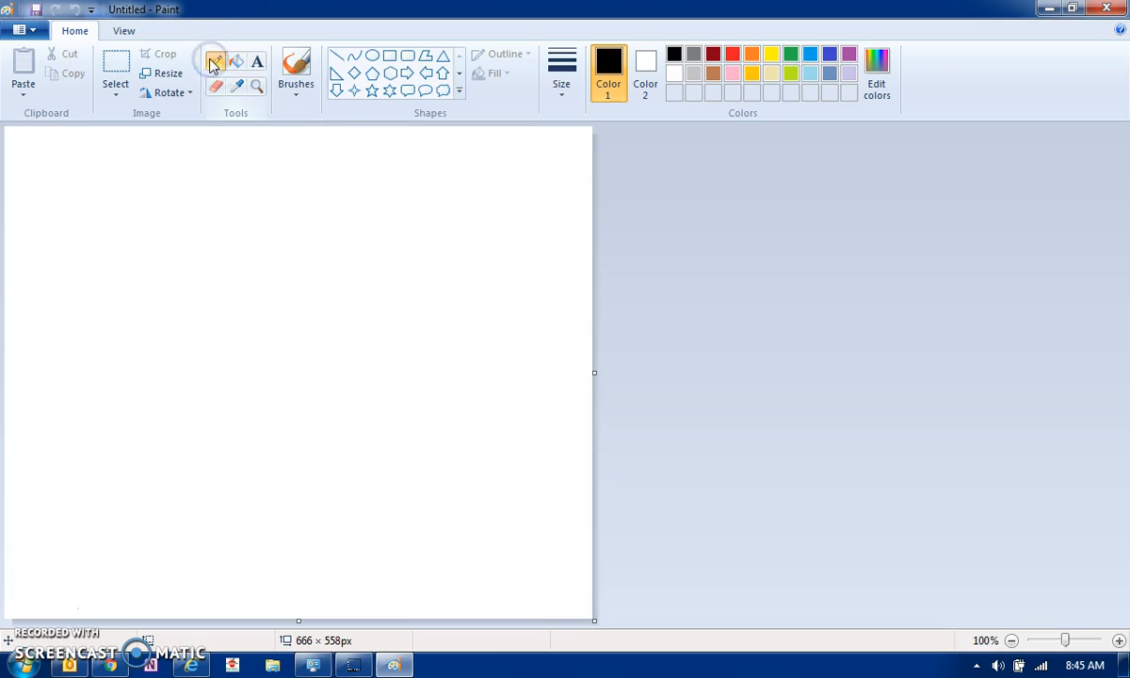
{"action": "left_click", "coordinate": [293, 96]}
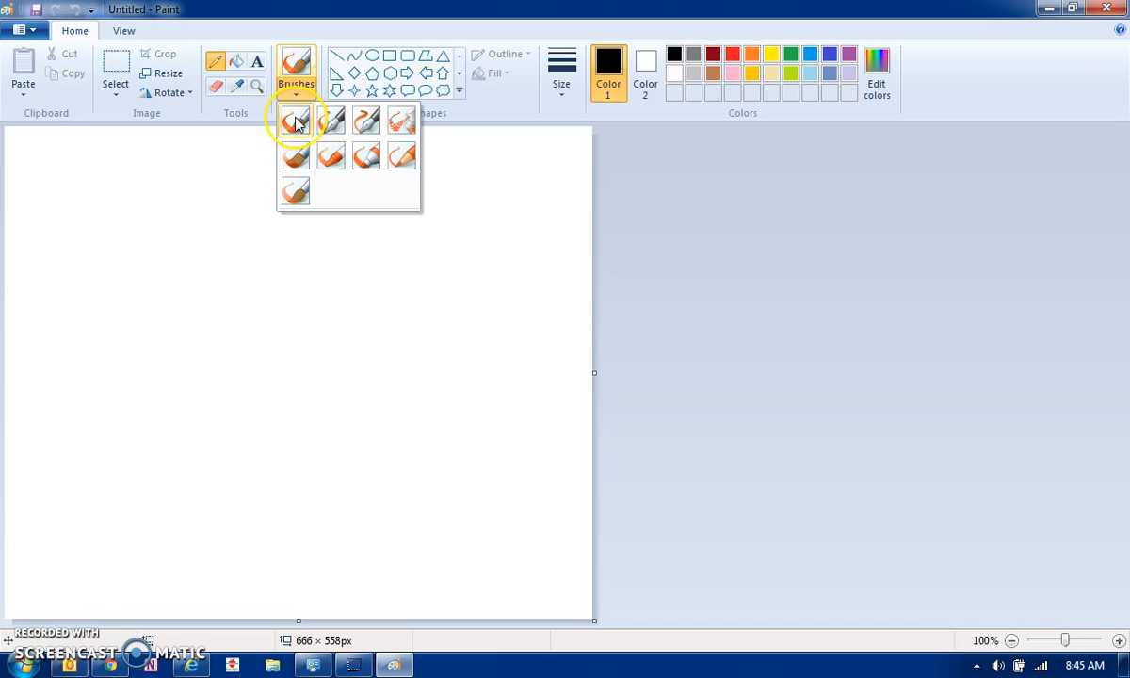
{"action": "left_click", "coordinate": [366, 160]}
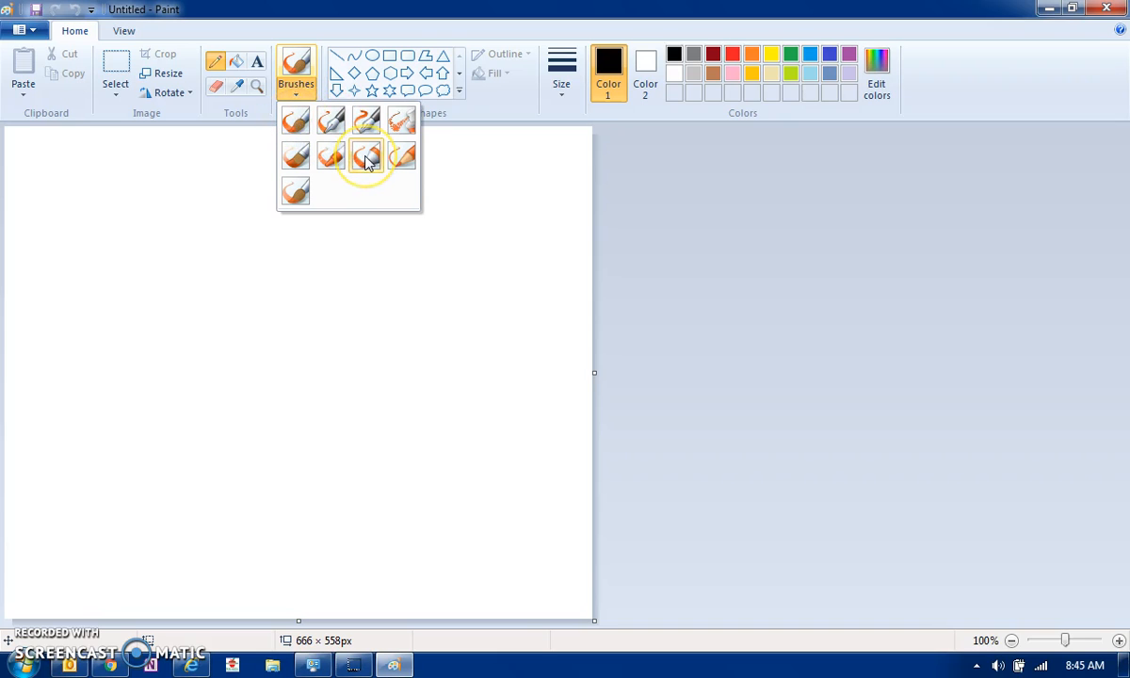
{"action": "left_click", "coordinate": [366, 158]}
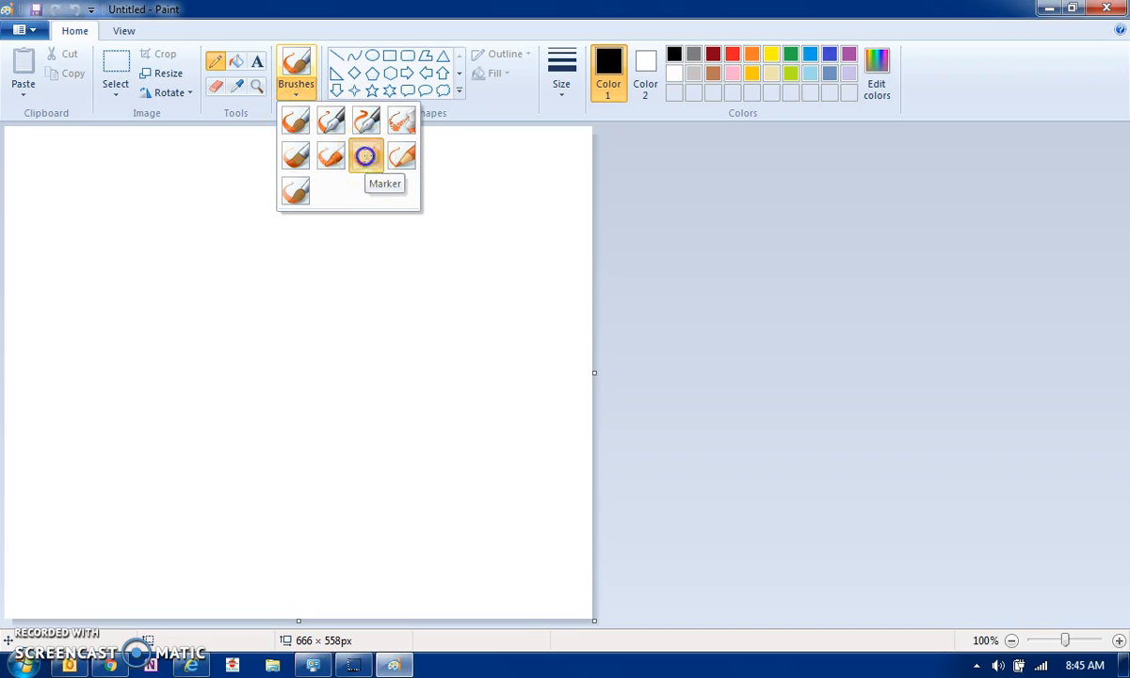
{"action": "left_click", "coordinate": [566, 99]}
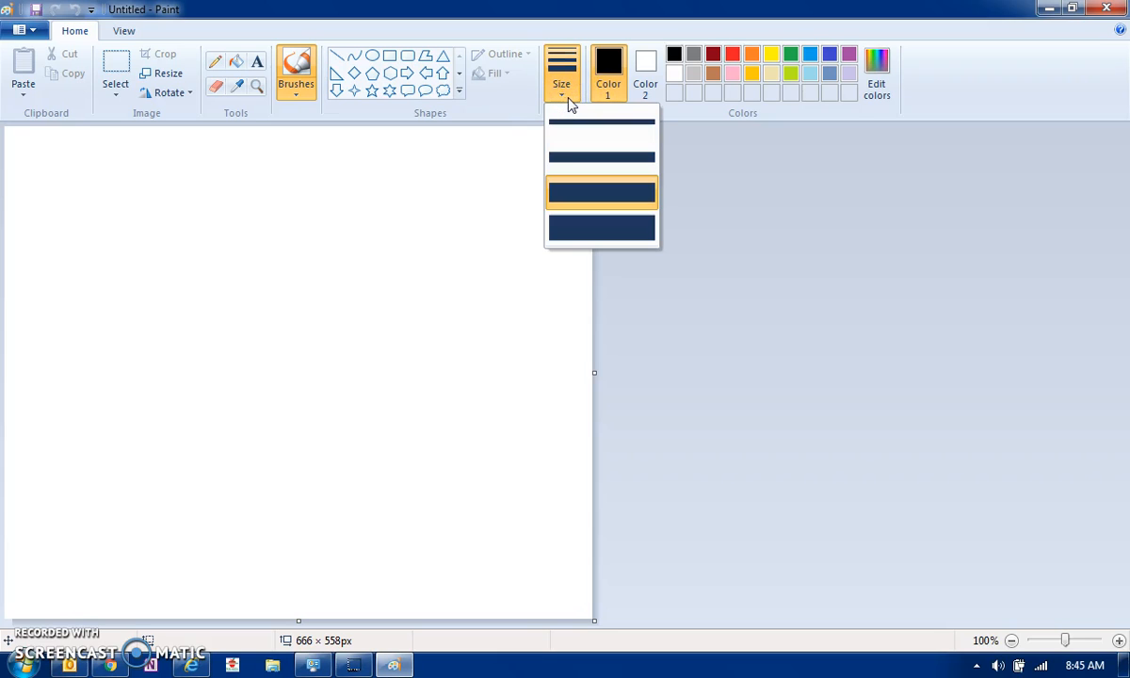
{"action": "left_click", "coordinate": [572, 126]}
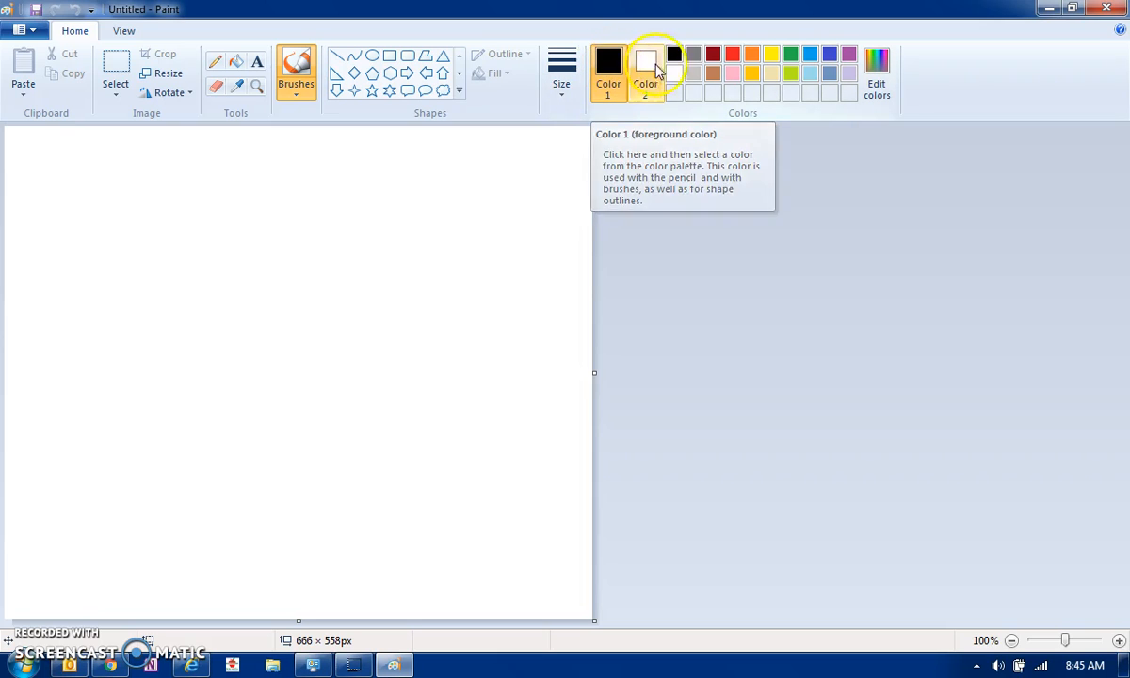
Set Color 1 to red and make Color 2 the active colour slot
{"action": "left_click", "coordinate": [735, 55]}
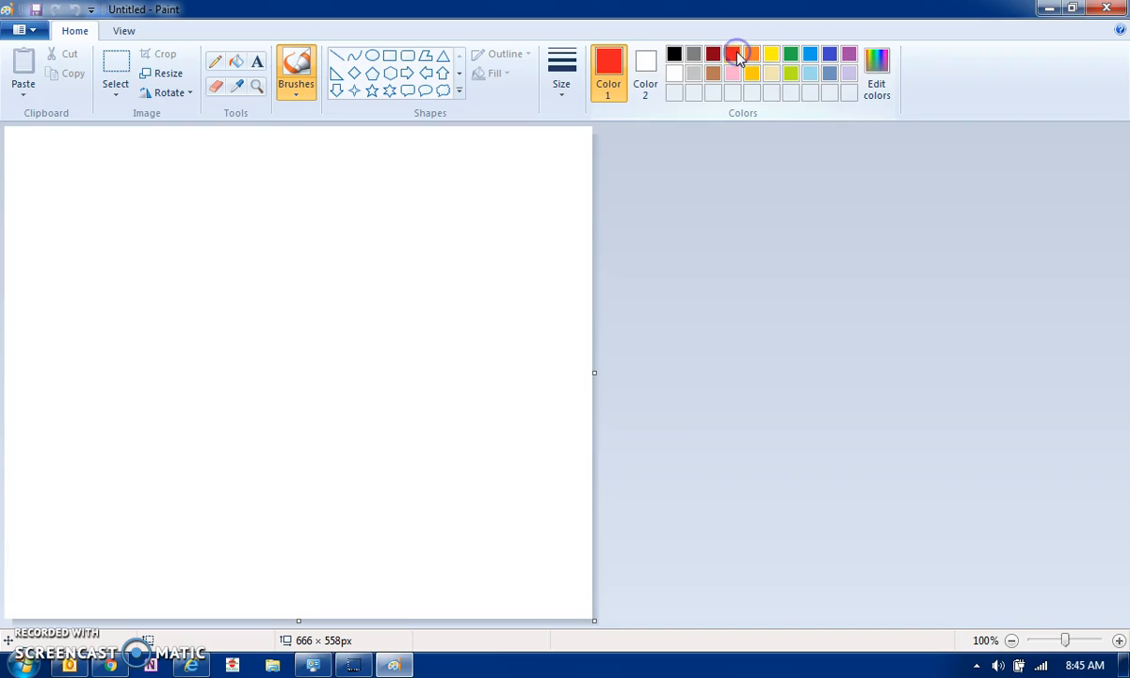
{"action": "right_click", "coordinate": [646, 71]}
{"action": "left_click", "coordinate": [646, 68]}
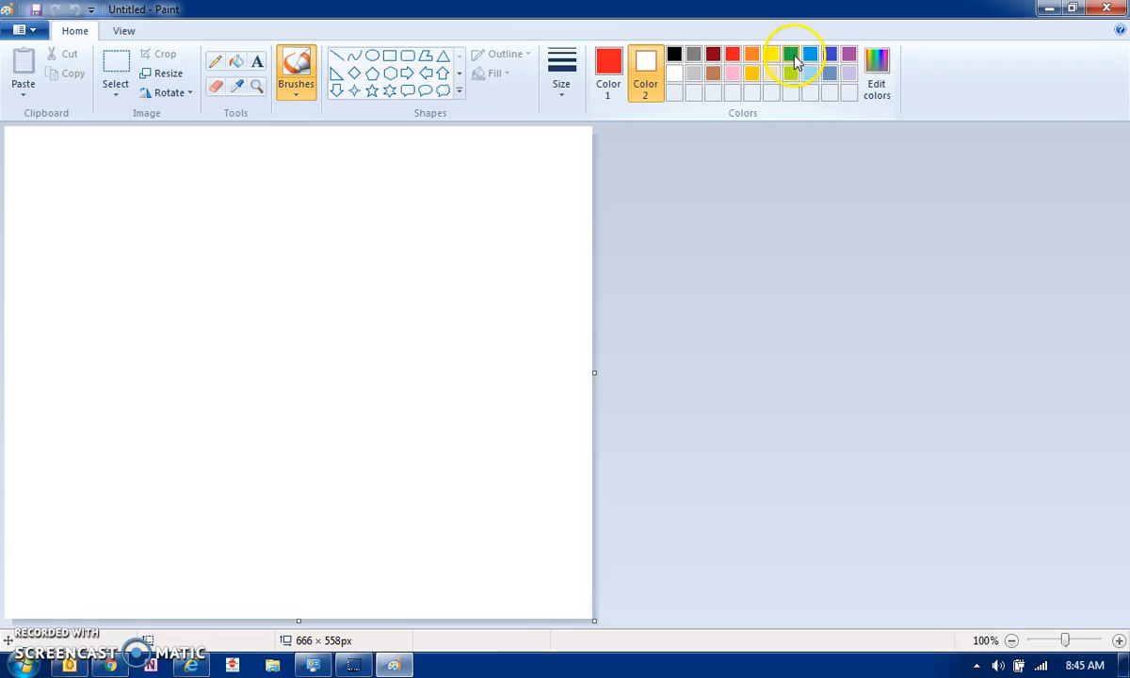
Draw a red left eye outline and a green right eye outline
{"action": "left_click", "coordinate": [131, 164]}
{"action": "mouse_move", "coordinate": [131, 164]}
{"action": "left_mouse_down"}
{"action": "mouse_move", "coordinate": [102, 317]}
{"action": "mouse_move", "coordinate": [156, 328]}
{"action": "mouse_move", "coordinate": [204, 284]}
{"action": "mouse_move", "coordinate": [204, 248]}
{"action": "mouse_move", "coordinate": [178, 190]}
{"action": "mouse_move", "coordinate": [135, 166]}
{"action": "left_mouse_up"}
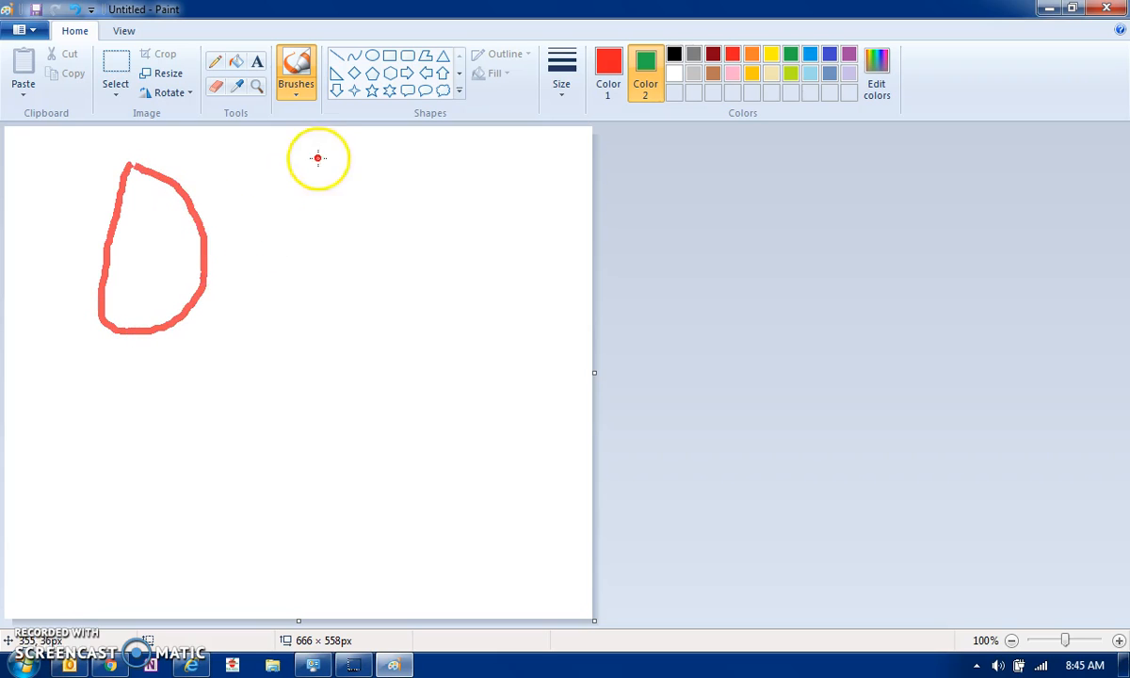
{"action": "mouse_move", "coordinate": [295, 177]}
{"action": "left_mouse_down"}
{"action": "mouse_move", "coordinate": [301, 310]}
{"action": "mouse_move", "coordinate": [320, 329]}
{"action": "mouse_move", "coordinate": [360, 328]}
{"action": "mouse_move", "coordinate": [390, 284]}
{"action": "mouse_move", "coordinate": [395, 239]}
{"action": "mouse_move", "coordinate": [374, 201]}
{"action": "mouse_move", "coordinate": [297, 177]}
{"action": "left_mouse_up"}
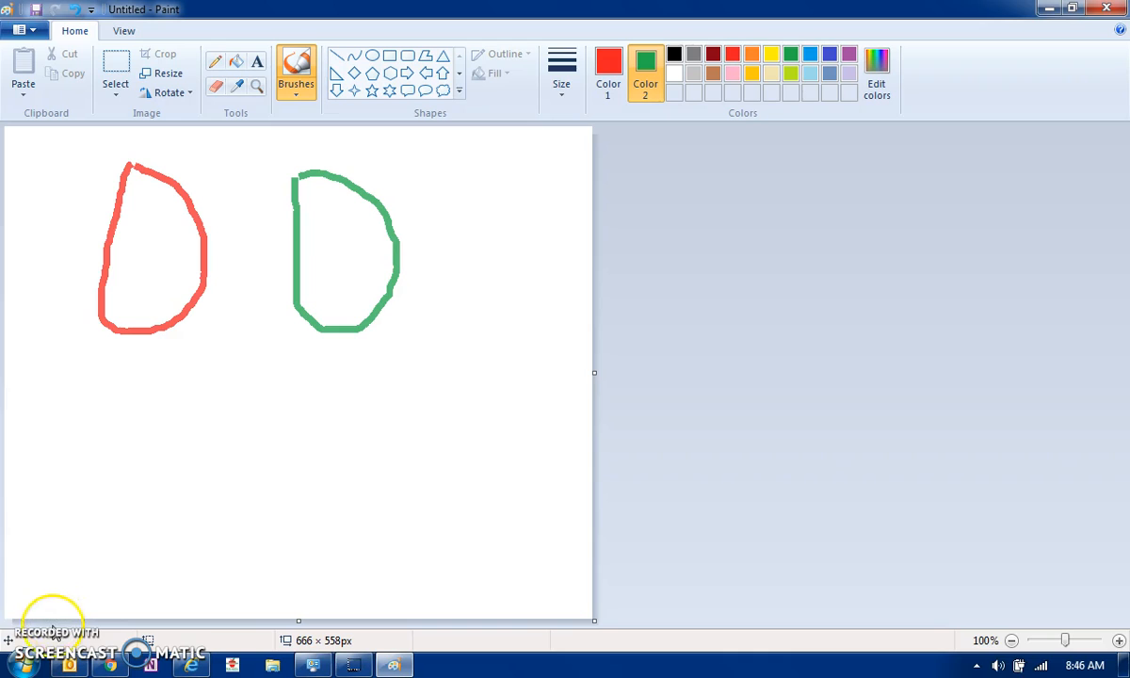
Switch to a different brush, set Color 2 to pink, and paint a wide smile below the eyes
{"action": "left_click", "coordinate": [215, 62]}
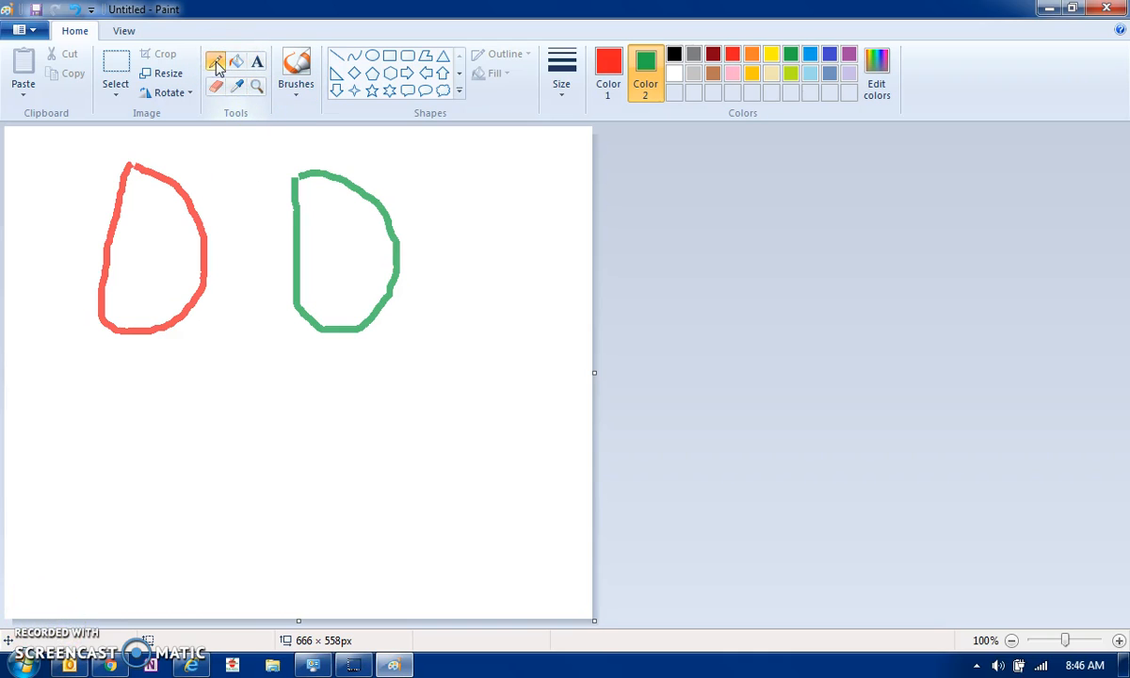
{"action": "left_click", "coordinate": [294, 91]}
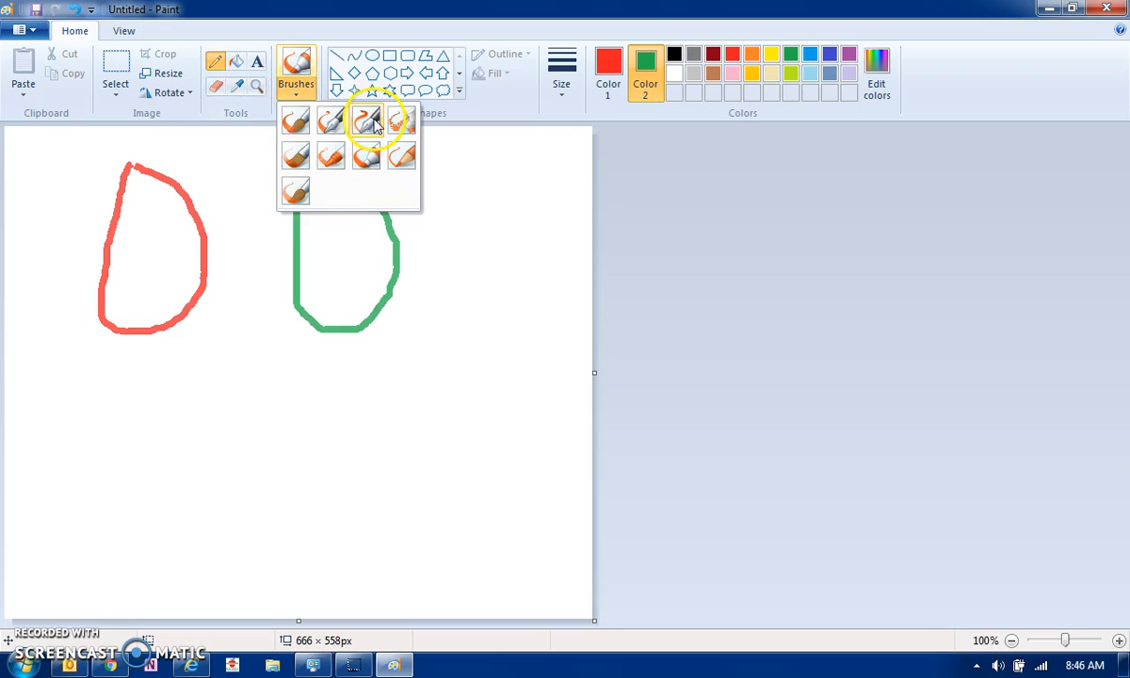
{"action": "left_click", "coordinate": [294, 191]}
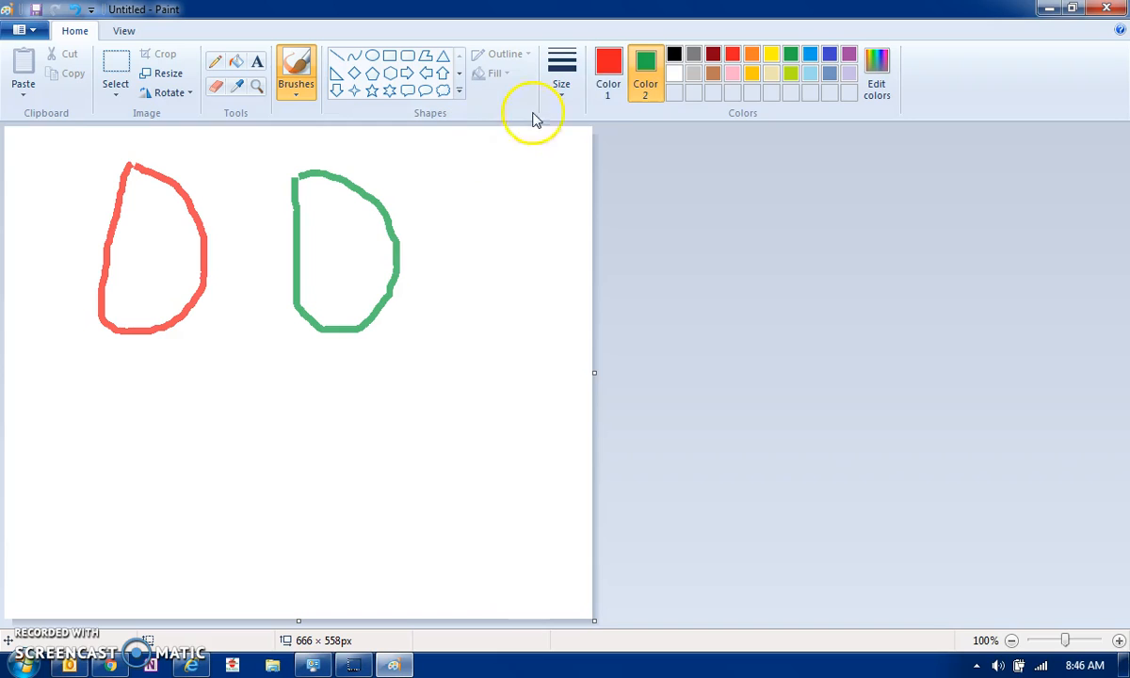
{"action": "left_click", "coordinate": [644, 62]}
{"action": "left_click", "coordinate": [732, 75]}
{"action": "mouse_move", "coordinate": [228, 392]}
{"action": "left_mouse_down"}
{"action": "mouse_move", "coordinate": [253, 481]}
{"action": "mouse_move", "coordinate": [272, 510]}
{"action": "mouse_move", "coordinate": [304, 526]}
{"action": "mouse_move", "coordinate": [369, 527]}
{"action": "mouse_move", "coordinate": [424, 488]}
{"action": "mouse_move", "coordinate": [465, 426]}
{"action": "mouse_move", "coordinate": [494, 328]}
{"action": "left_mouse_up"}
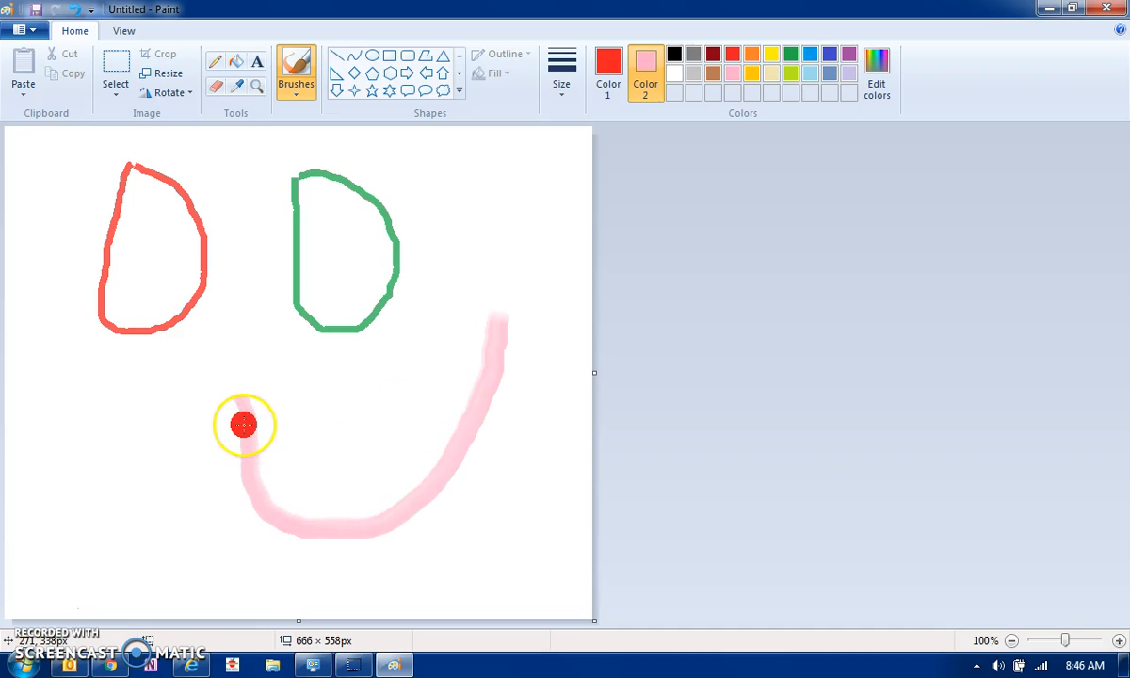
Use the Fill tool to fill the background around the face yellow
{"action": "left_click", "coordinate": [237, 64]}
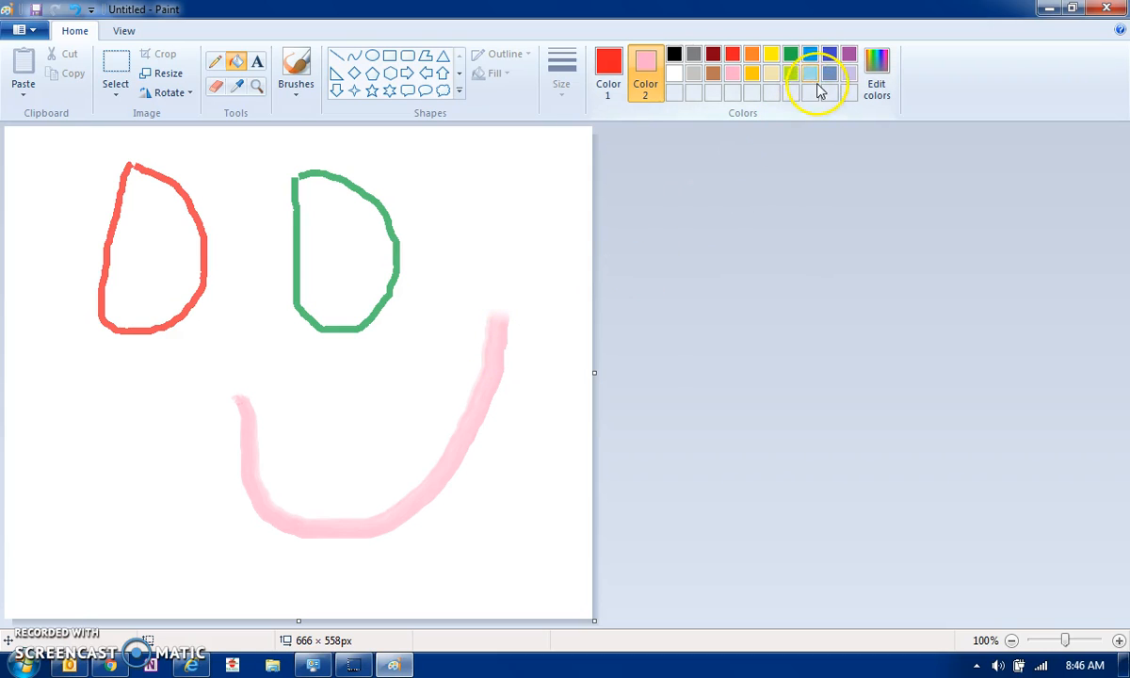
{"action": "left_click", "coordinate": [774, 58]}
{"action": "right_click", "coordinate": [499, 186]}
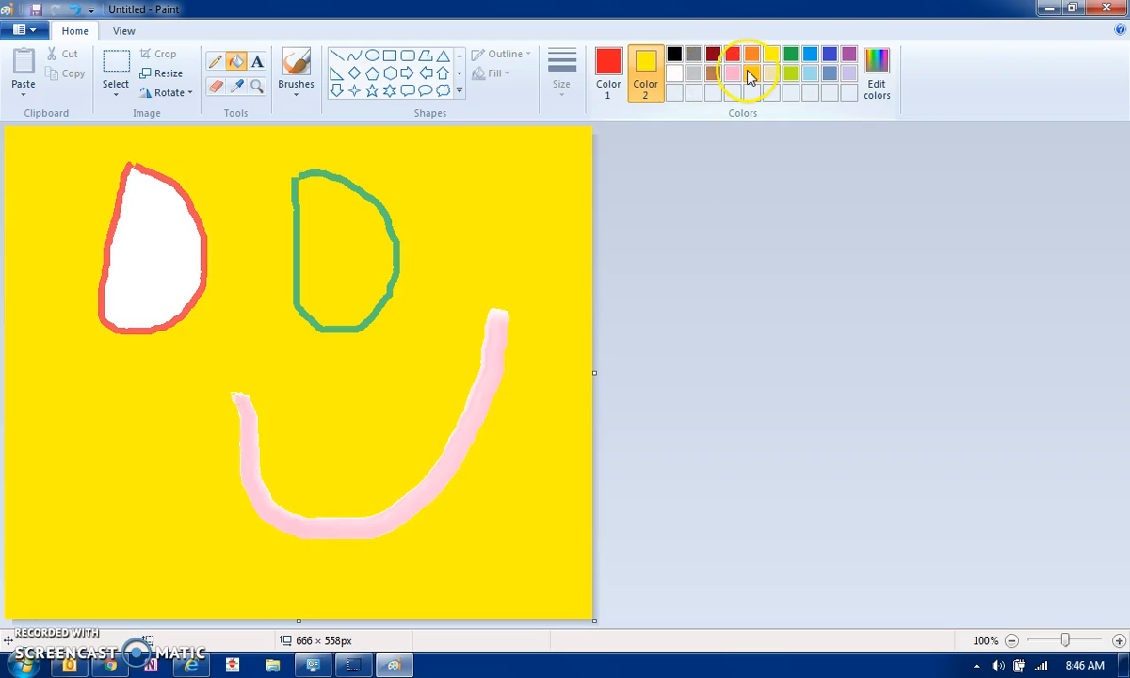
Fill the left eye steel blue and turn the yellow background red
{"action": "right_click", "coordinate": [832, 76]}
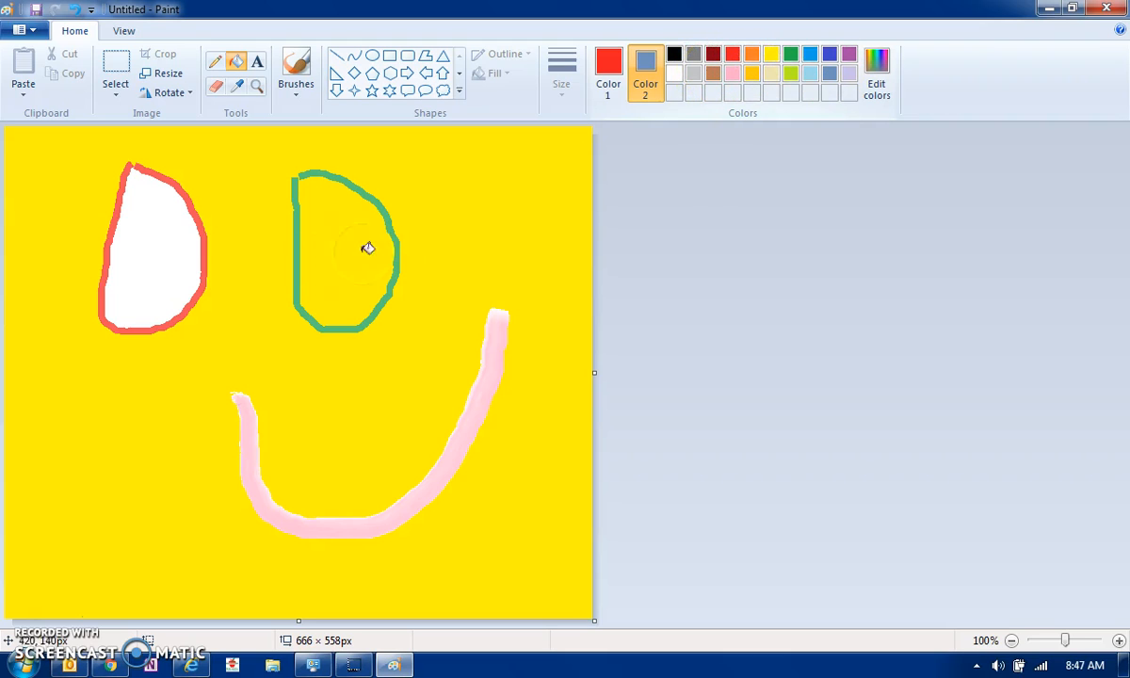
{"action": "left_click", "coordinate": [154, 264]}
{"action": "right_click", "coordinate": [154, 264]}
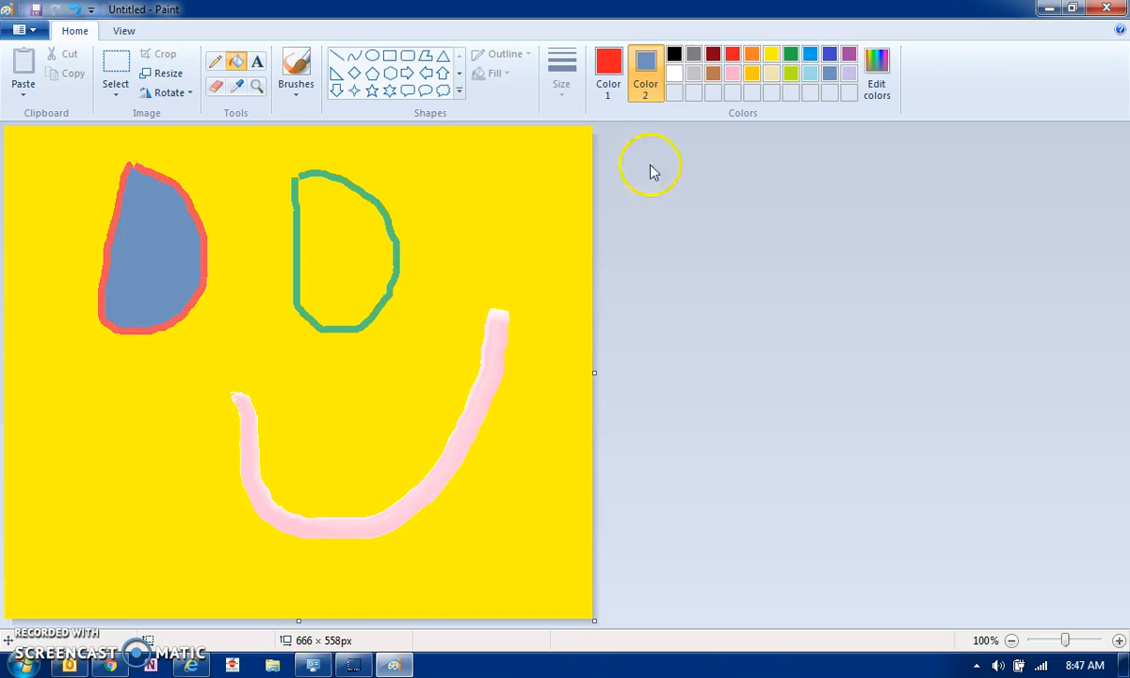
{"action": "right_click", "coordinate": [753, 54]}
{"action": "left_click", "coordinate": [316, 282]}
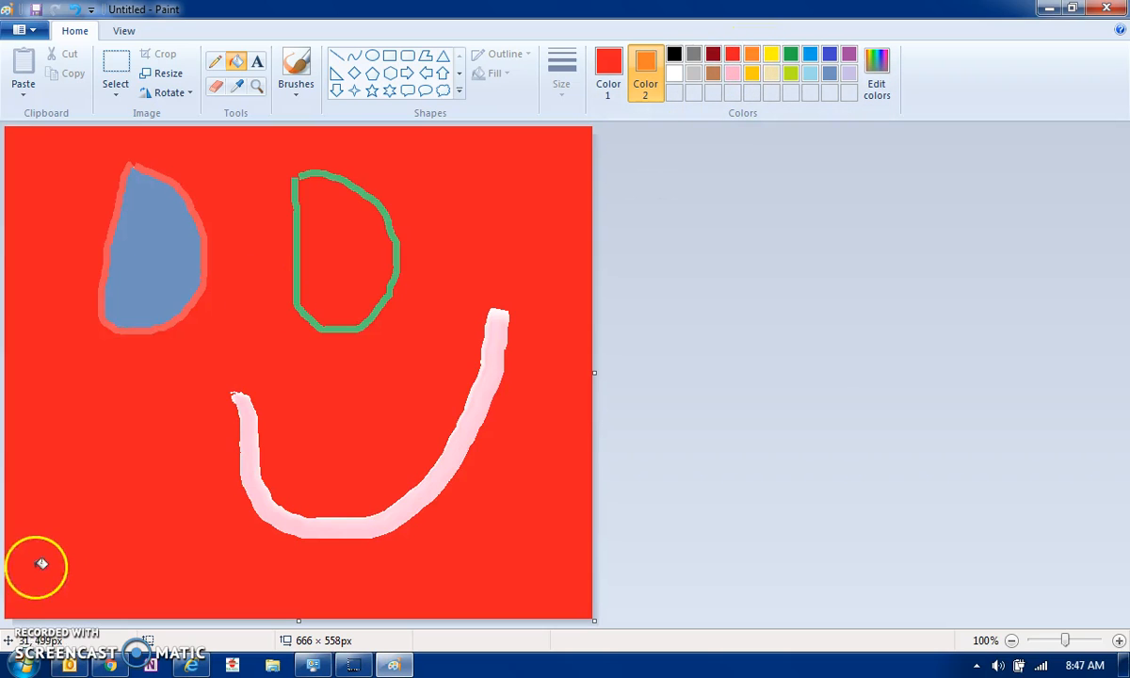
Draw ovals at the lower left, ending with a tall black-outlined oval for the face
{"action": "left_click", "coordinate": [373, 62]}
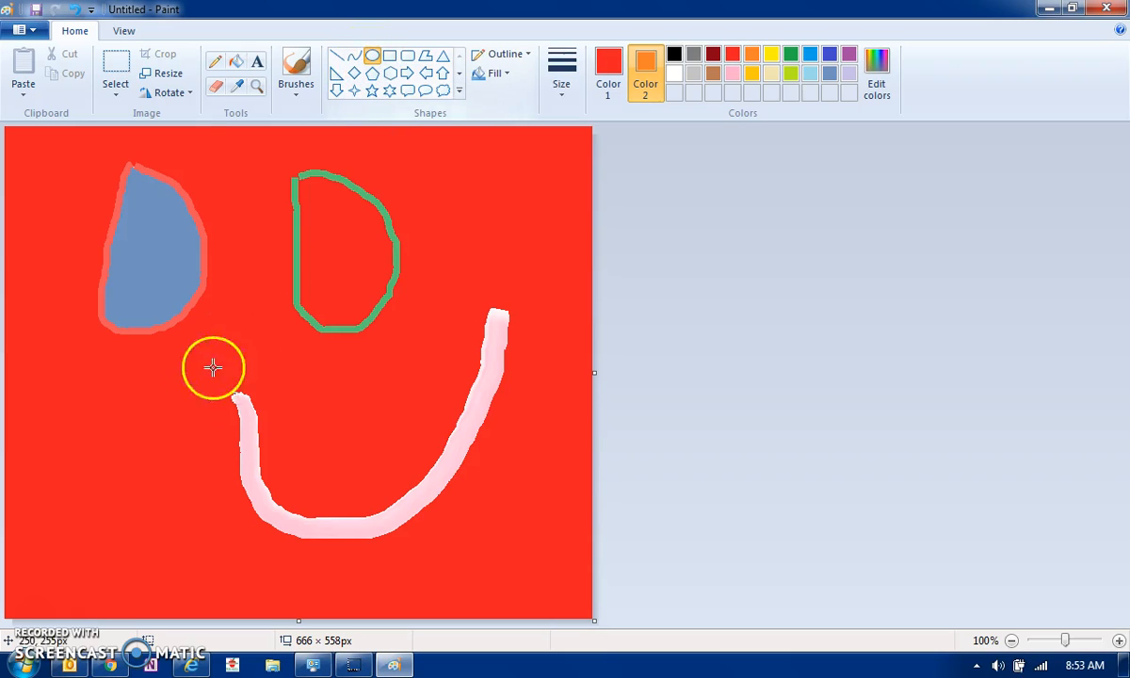
{"action": "left_click_drag", "start_coordinate": [64, 403], "coordinate": [149, 482]}
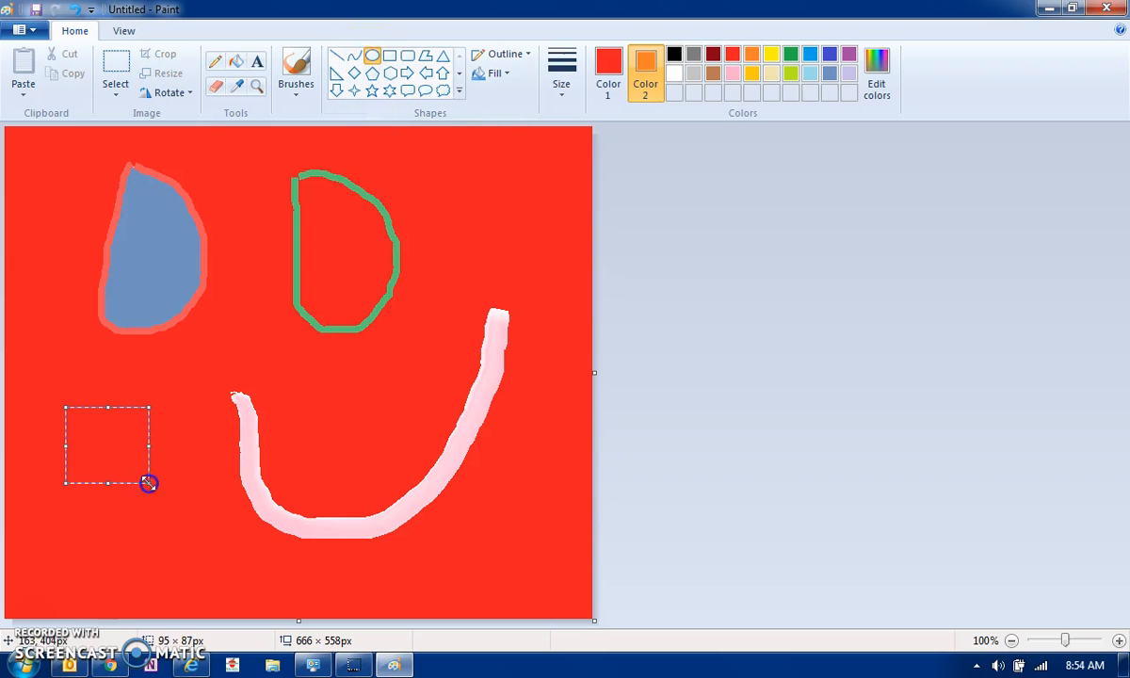
{"action": "left_click", "coordinate": [693, 58]}
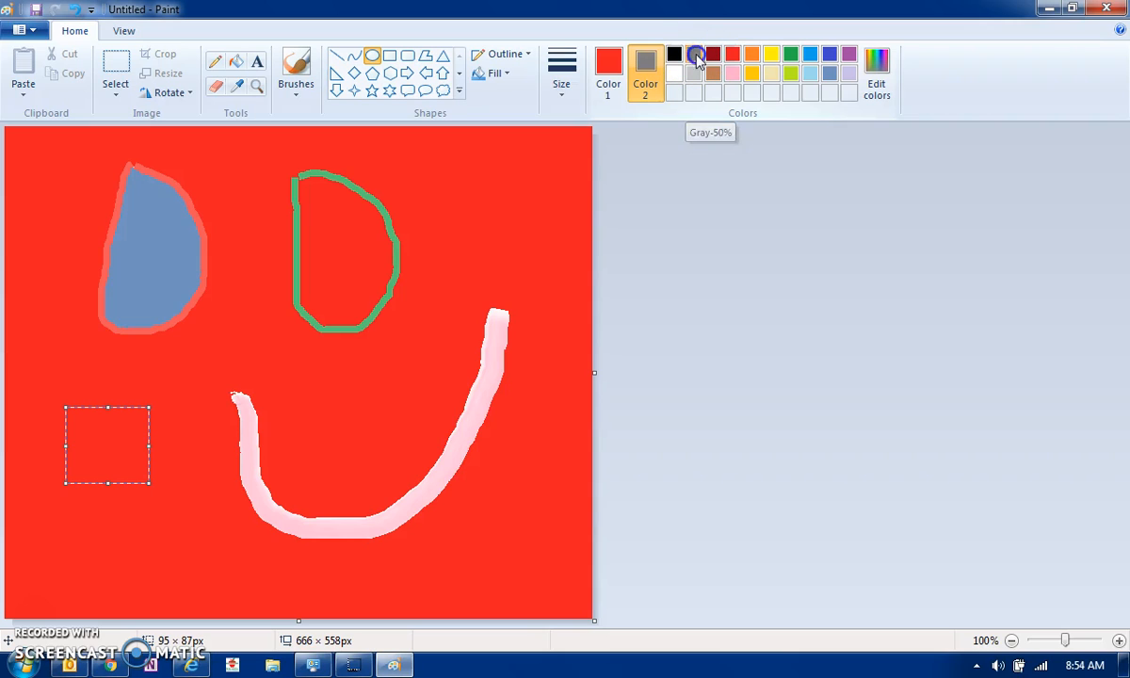
{"action": "left_click", "coordinate": [610, 64]}
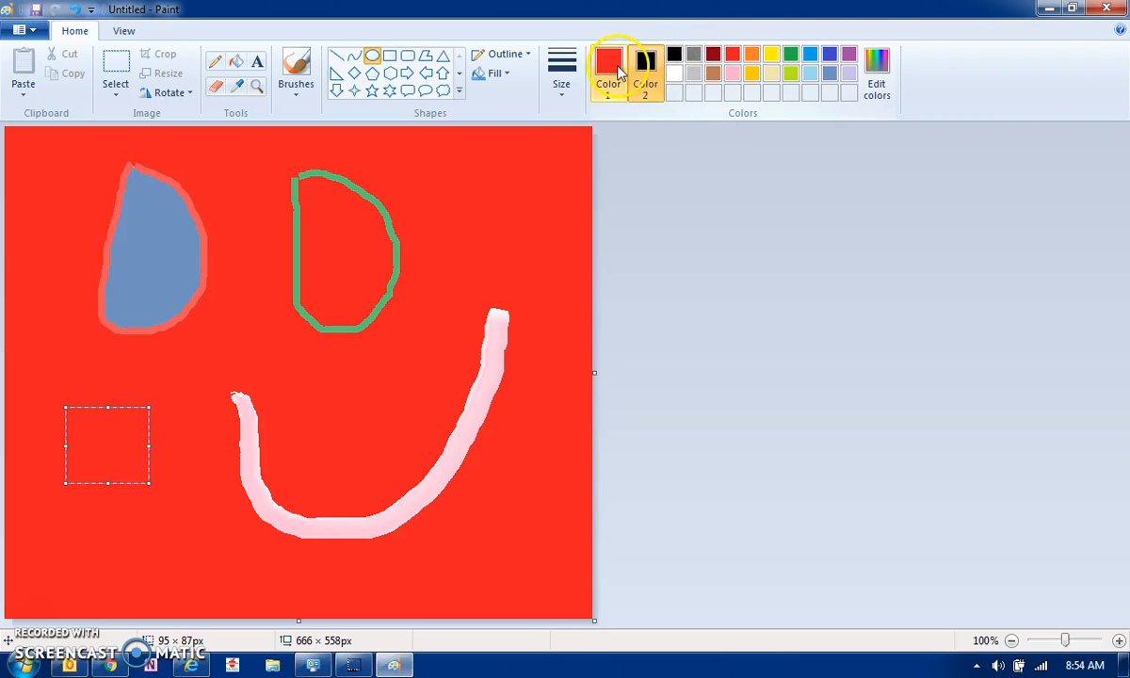
{"action": "left_click_drag", "start_coordinate": [49, 496], "coordinate": [190, 568]}
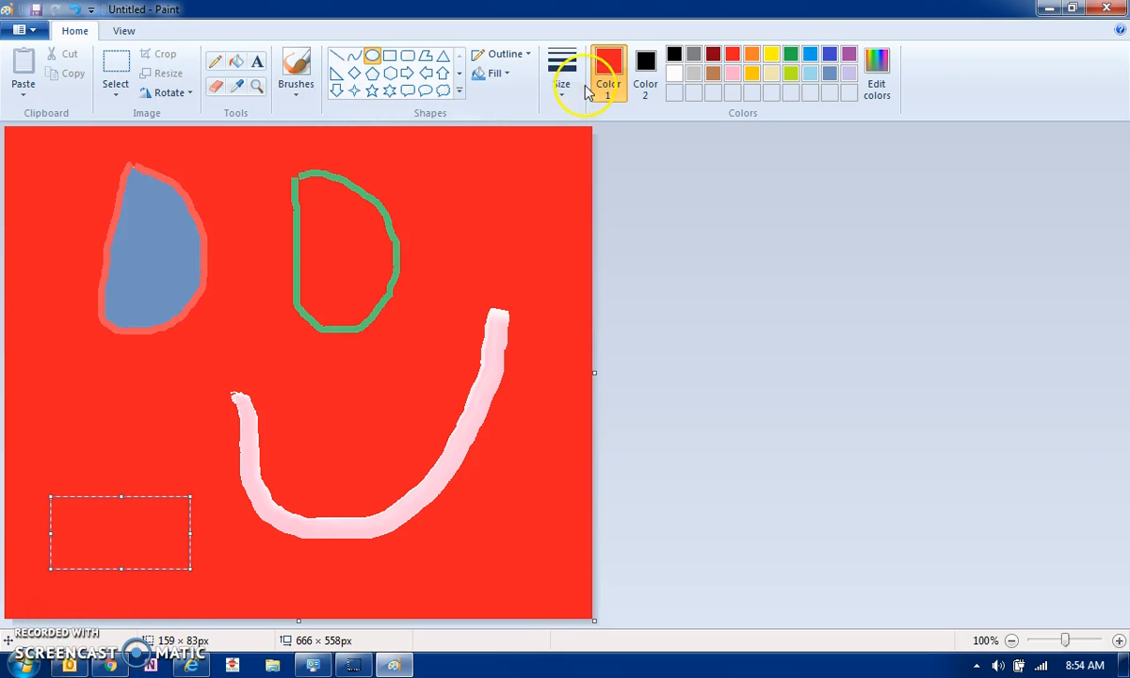
{"action": "mouse_move", "coordinate": [137, 406]}
{"action": "left_mouse_down"}
{"action": "mouse_move", "coordinate": [209, 483]}
{"action": "mouse_move", "coordinate": [223, 525]}
{"action": "left_mouse_up"}
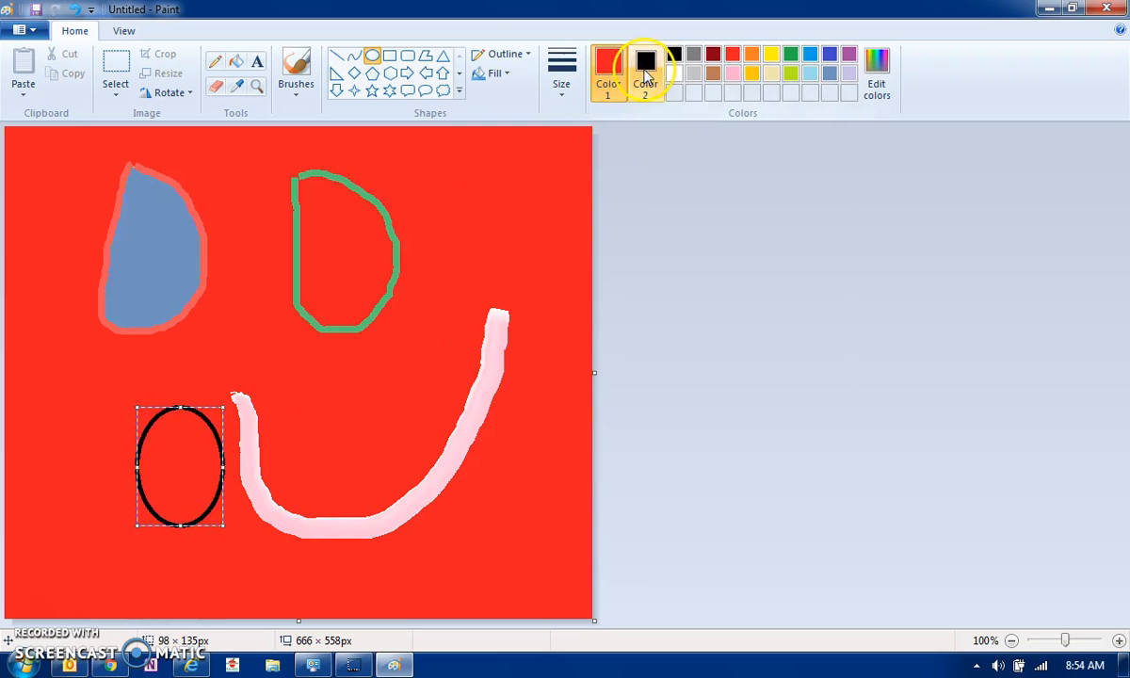
Fill the oval yellow and draw a Curve line across its lower part
{"action": "left_click", "coordinate": [236, 62]}
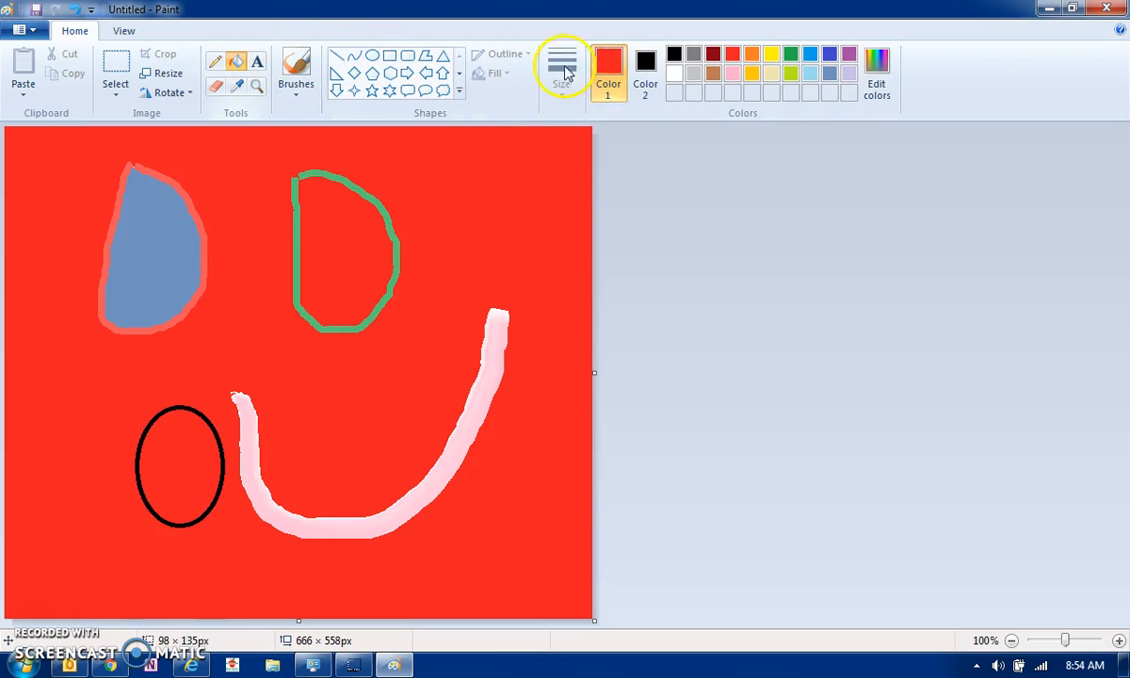
{"action": "left_click", "coordinate": [771, 54]}
{"action": "left_click", "coordinate": [197, 419]}
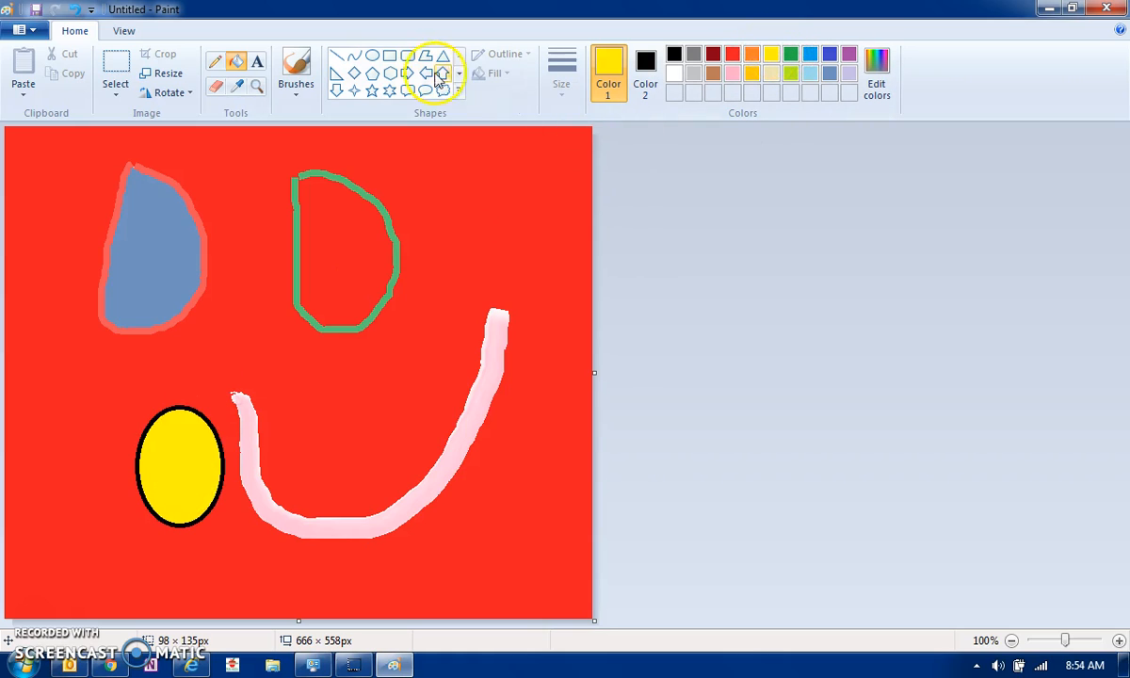
{"action": "left_click", "coordinate": [354, 57]}
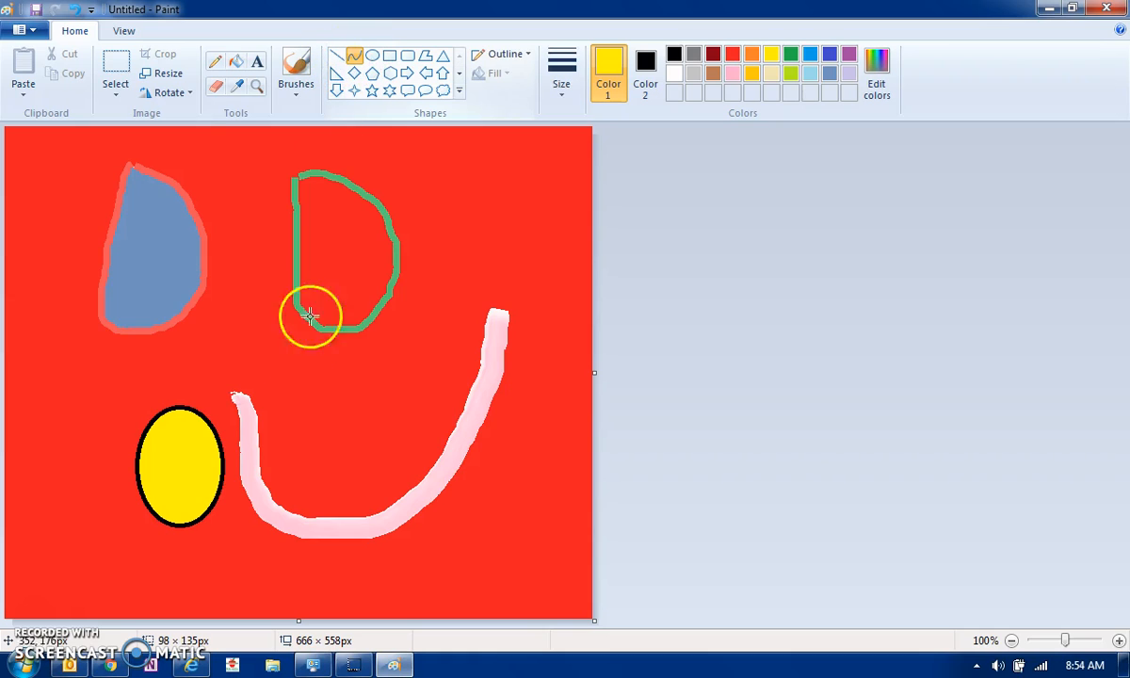
{"action": "mouse_move", "coordinate": [158, 475]}
{"action": "left_mouse_down"}
{"action": "mouse_move", "coordinate": [182, 472]}
{"action": "mouse_move", "coordinate": [158, 474]}
{"action": "left_mouse_up"}
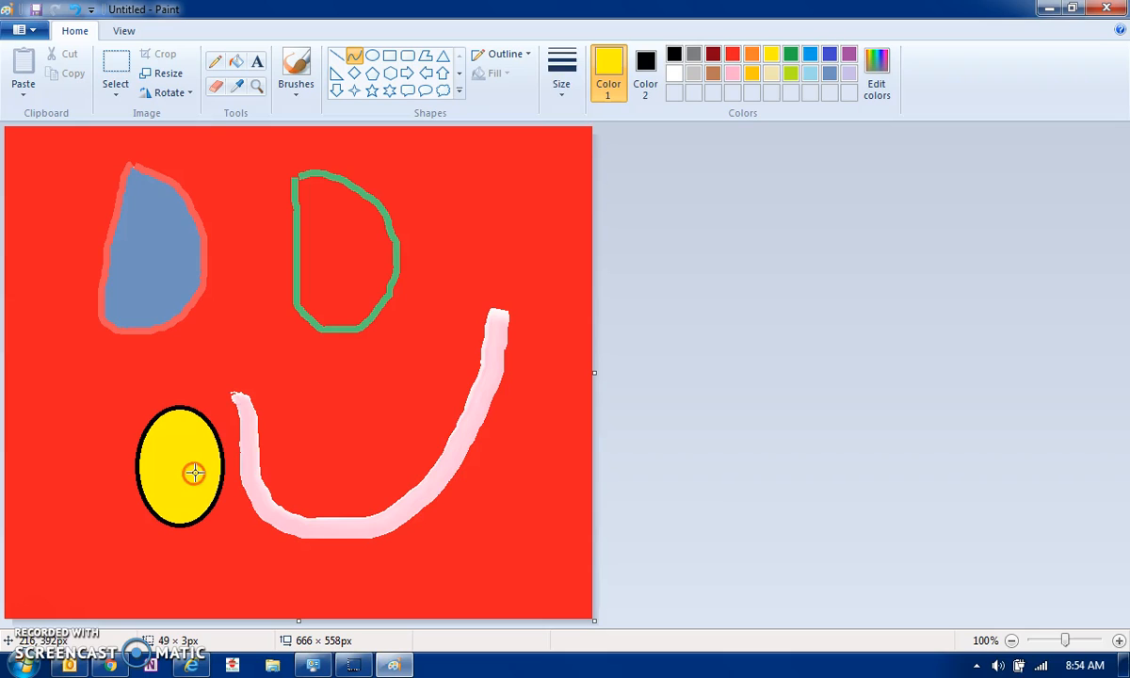
Bend the line into a black wavy mouth and draw two small black oval eyes
{"action": "left_click", "coordinate": [674, 54]}
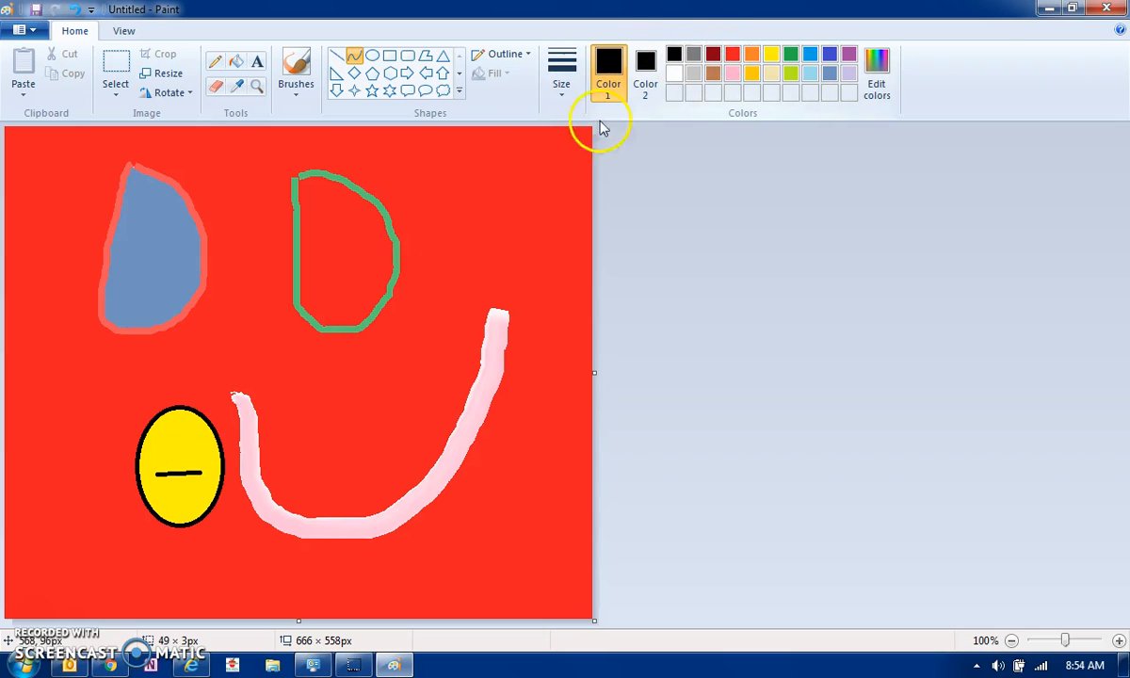
{"action": "mouse_move", "coordinate": [179, 485]}
{"action": "left_mouse_down"}
{"action": "mouse_move", "coordinate": [161, 514]}
{"action": "mouse_move", "coordinate": [174, 532]}
{"action": "mouse_move", "coordinate": [156, 512]}
{"action": "mouse_move", "coordinate": [177, 477]}
{"action": "left_mouse_up"}
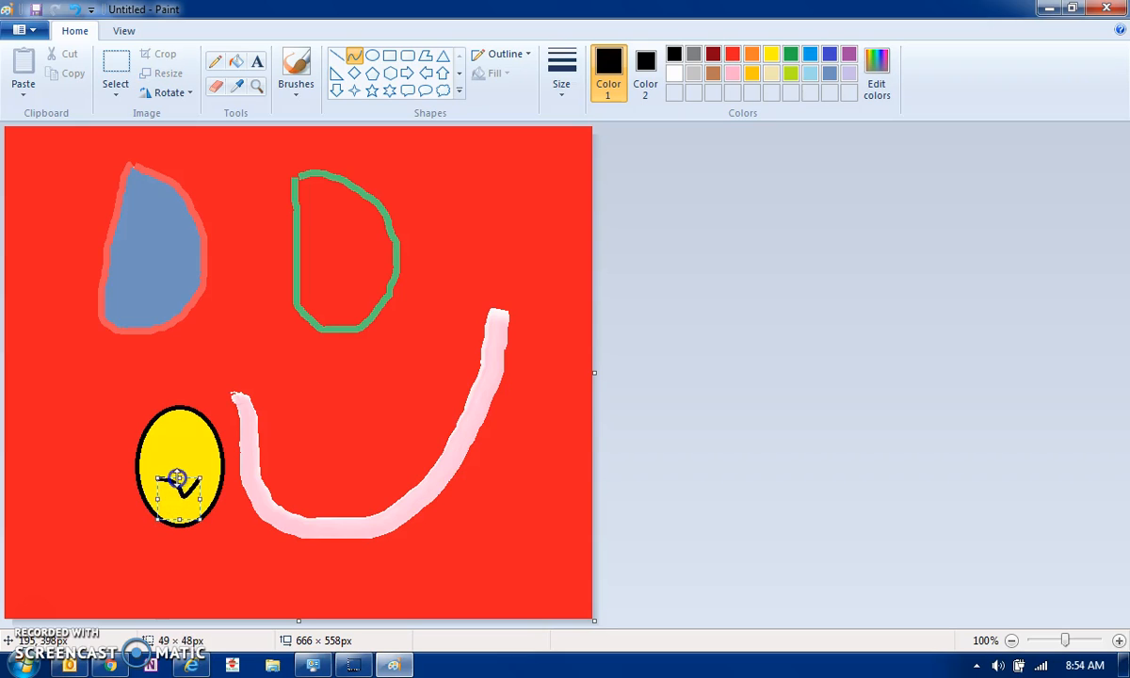
{"action": "left_click", "coordinate": [373, 56]}
{"action": "left_click_drag", "start_coordinate": [157, 435], "coordinate": [177, 444]}
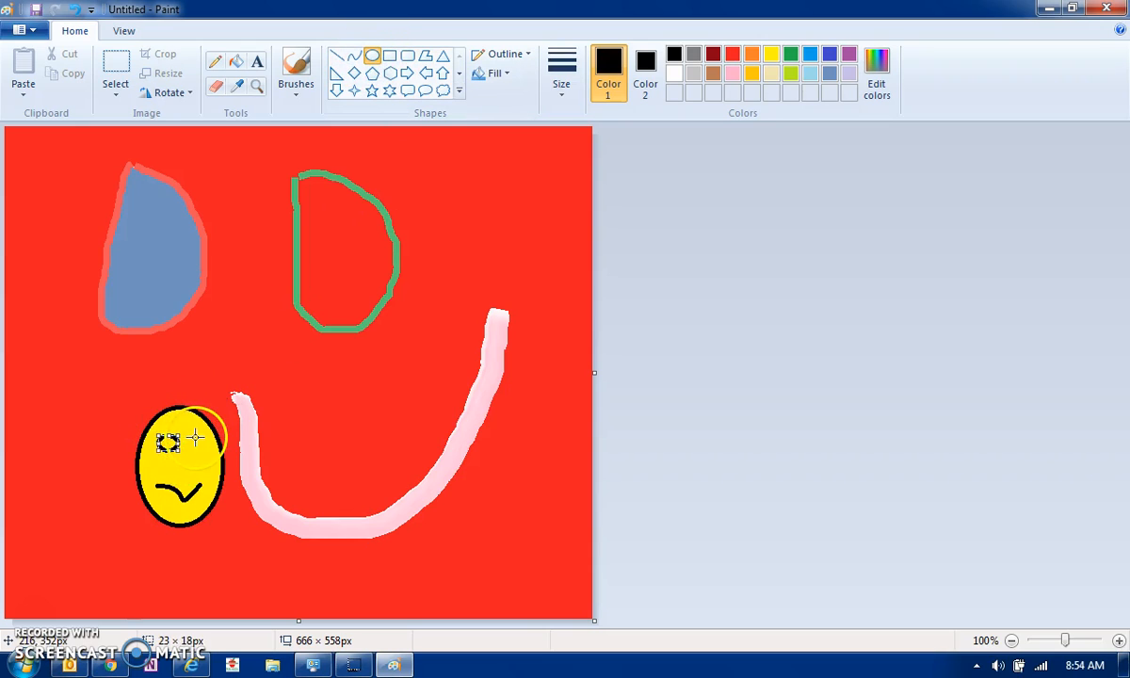
{"action": "left_click_drag", "start_coordinate": [193, 433], "coordinate": [205, 453]}
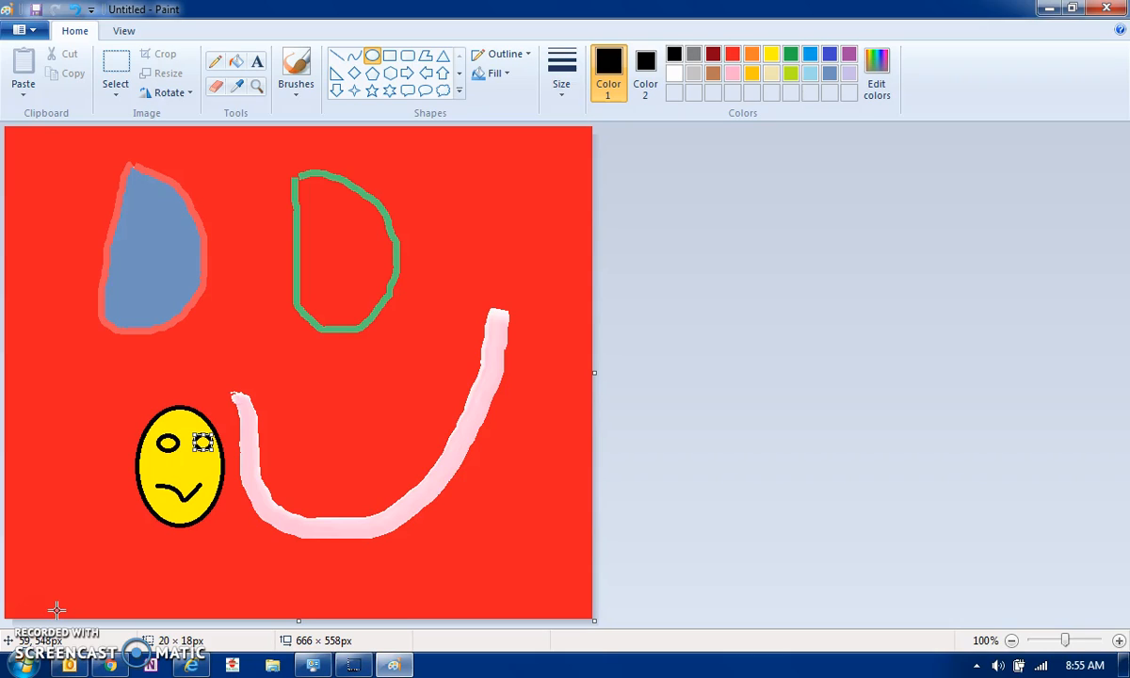
Undo the eyes and squiggle, then draw a new black curved smile in the yellow face
{"action": "left_click", "coordinate": [75, 11]}
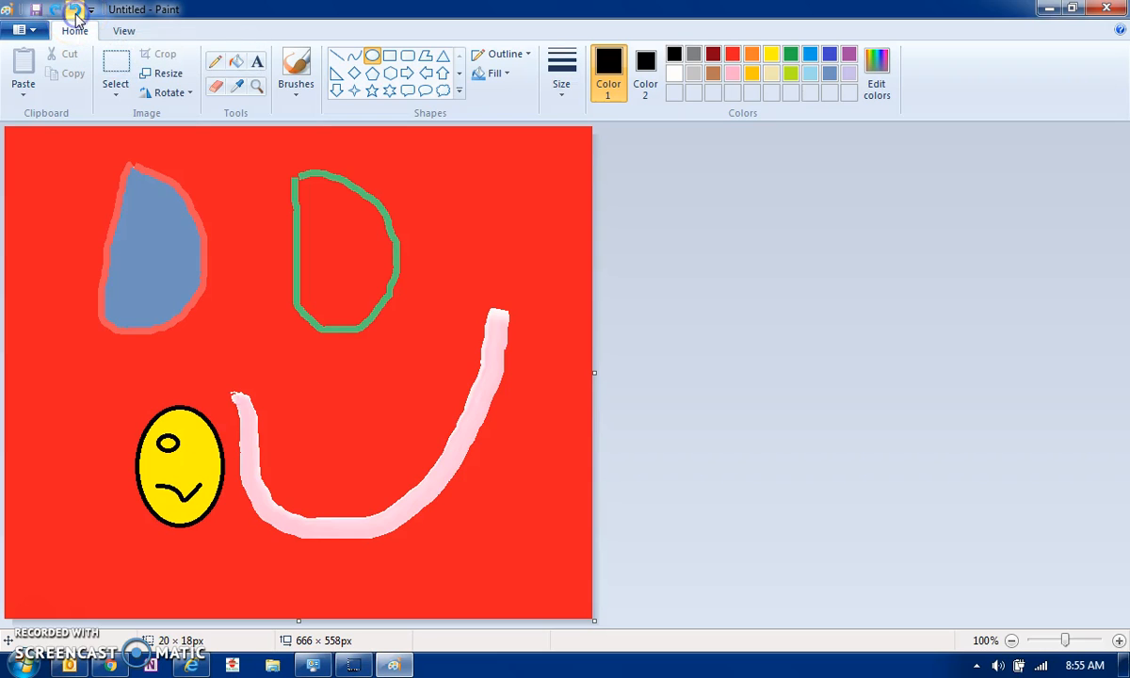
{"action": "left_click", "coordinate": [76, 13]}
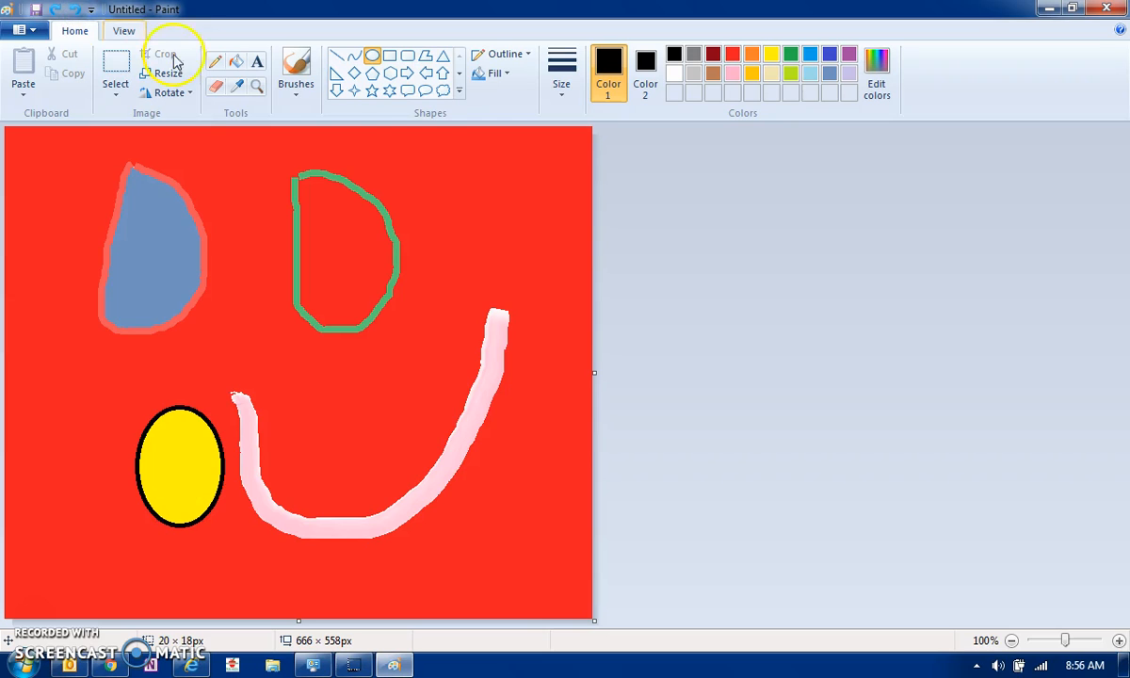
{"action": "left_click", "coordinate": [354, 55]}
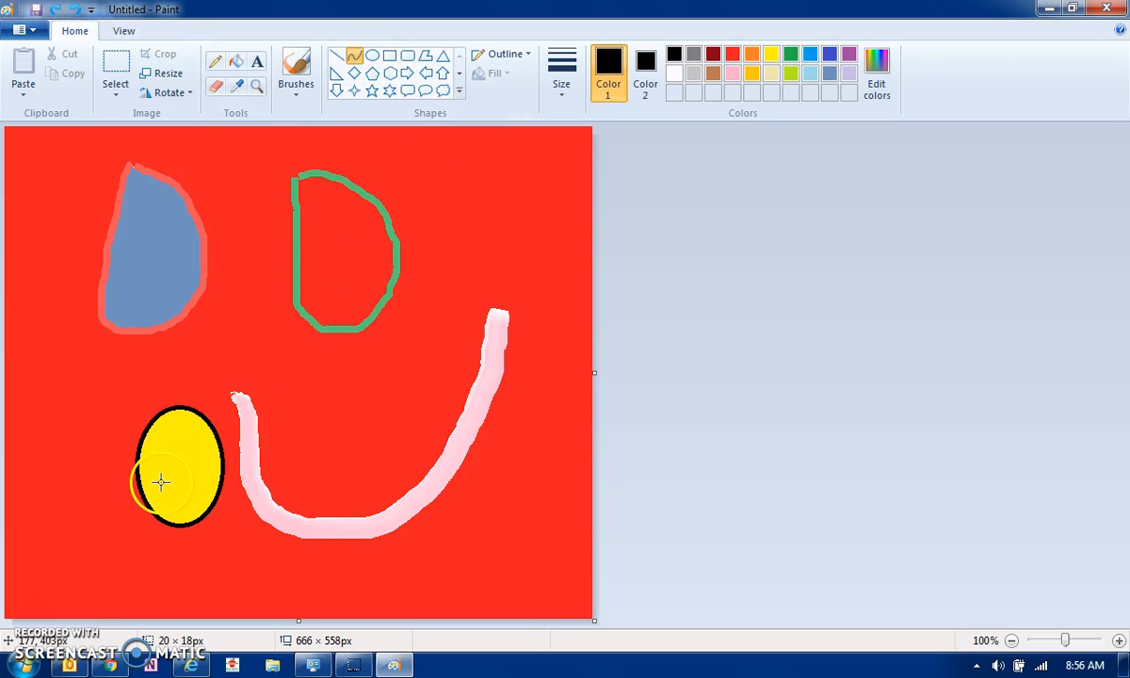
{"action": "left_click_drag", "start_coordinate": [156, 475], "coordinate": [180, 520]}
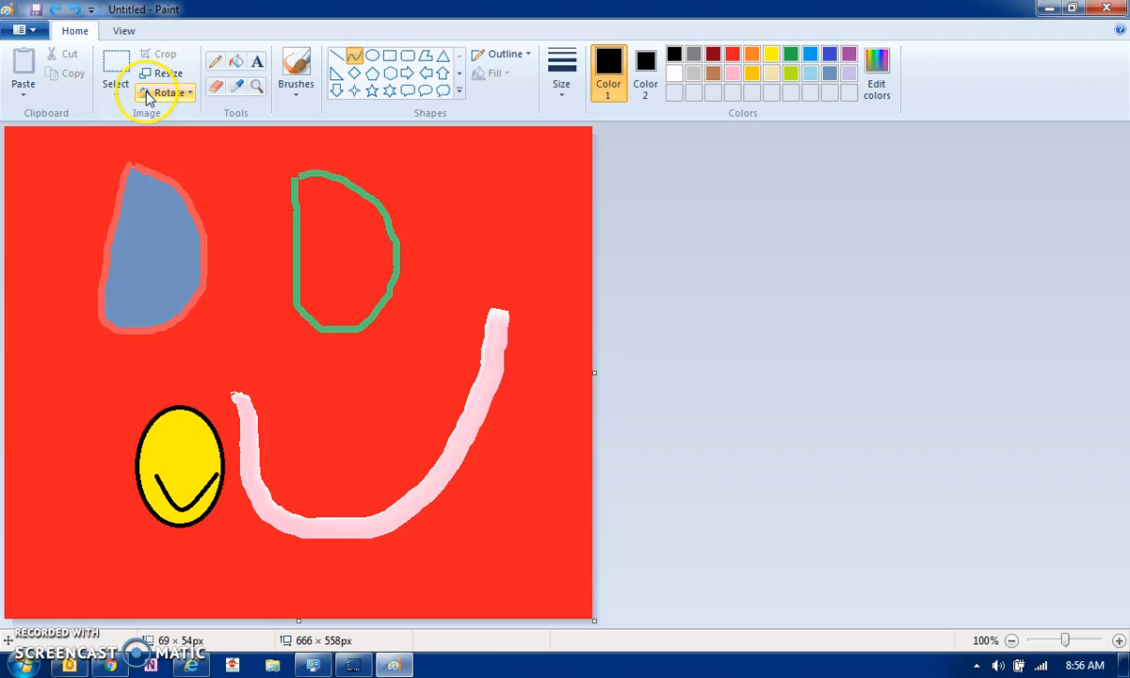
{"action": "left_click", "coordinate": [218, 86]}
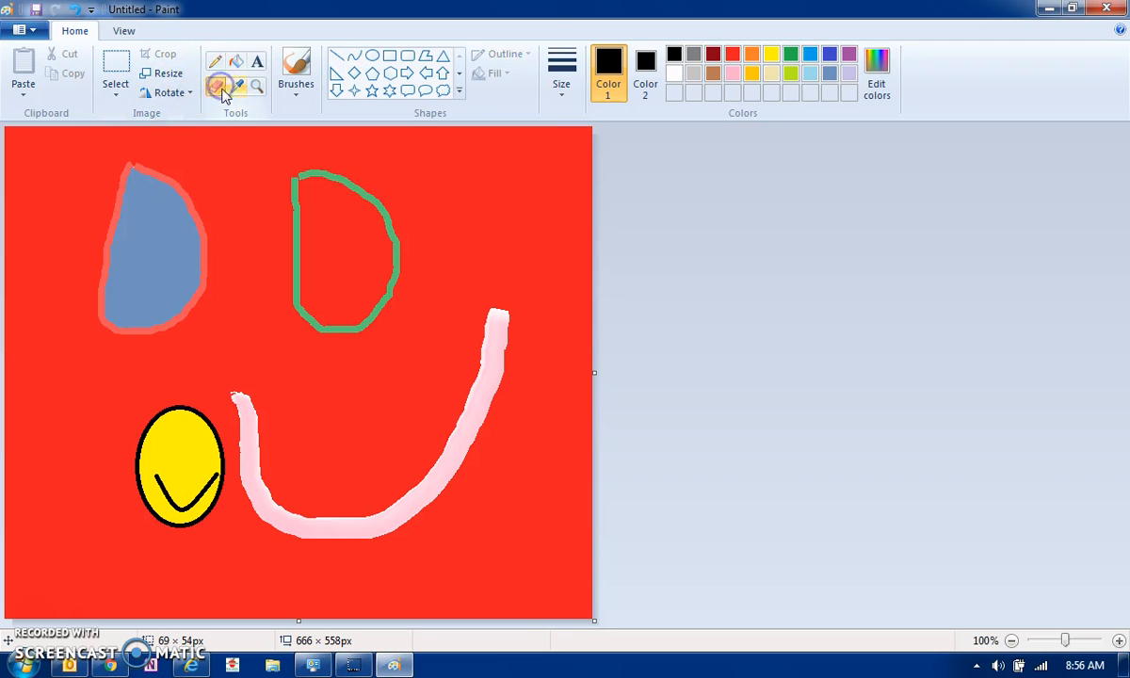
Set Color 2 to yellow for erasing the smile's ends, then set both colours to white
{"action": "left_click", "coordinate": [770, 54]}
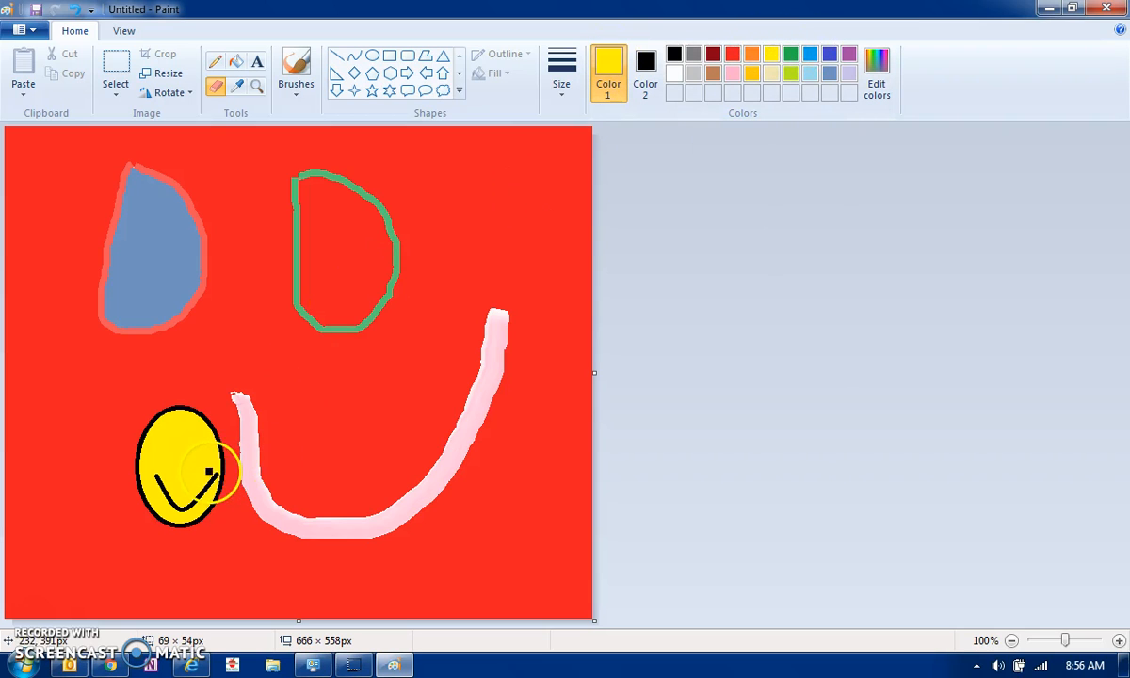
{"action": "left_click", "coordinate": [646, 68]}
{"action": "left_click", "coordinate": [768, 55]}
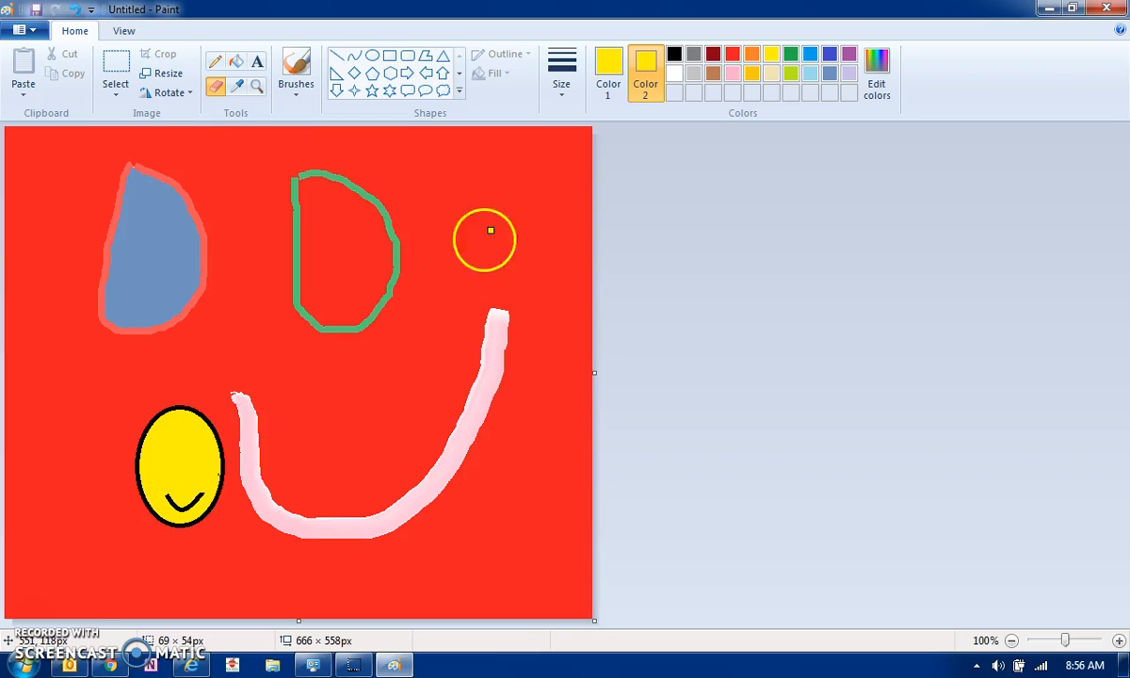
{"action": "left_click", "coordinate": [674, 75]}
{"action": "left_click", "coordinate": [612, 68]}
{"action": "left_click", "coordinate": [672, 75]}
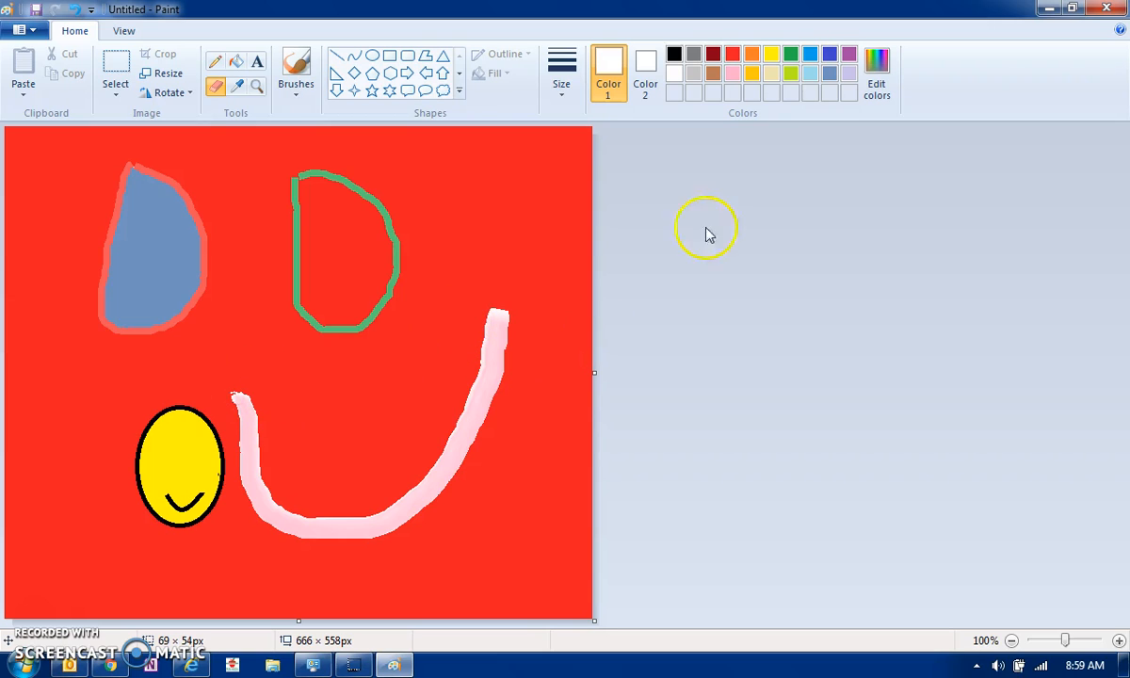
Box-select the pink smile and delete it, then select and delete its leftover fragment
{"action": "left_click", "coordinate": [732, 56]}
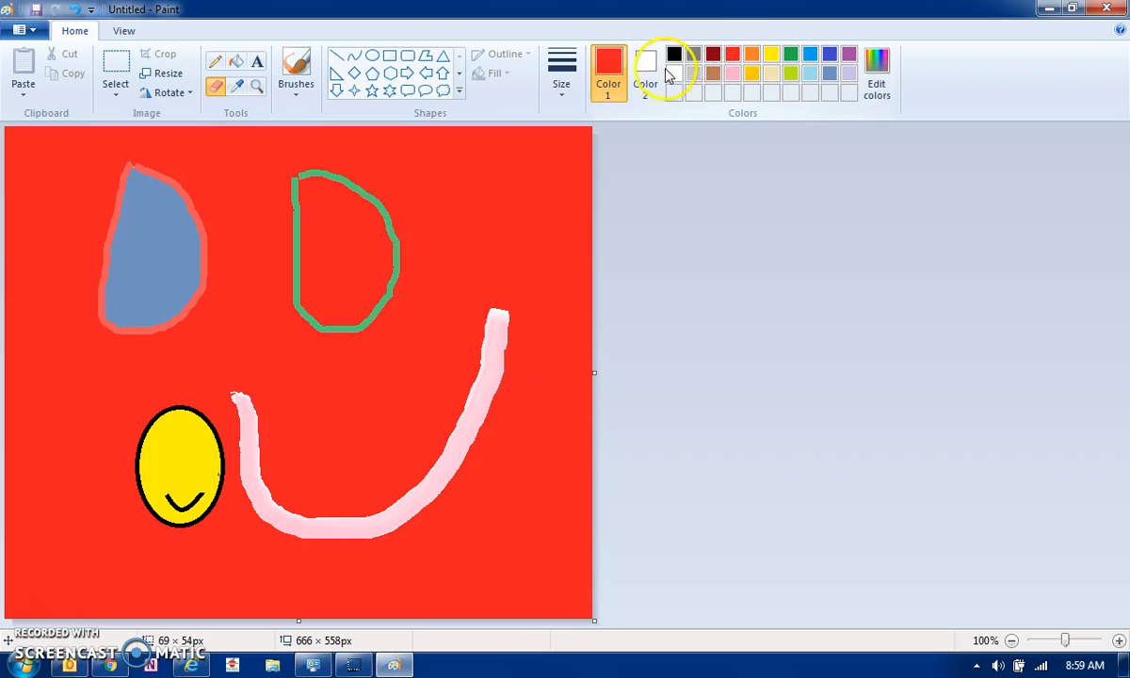
{"action": "left_click", "coordinate": [646, 66]}
{"action": "left_click", "coordinate": [738, 58]}
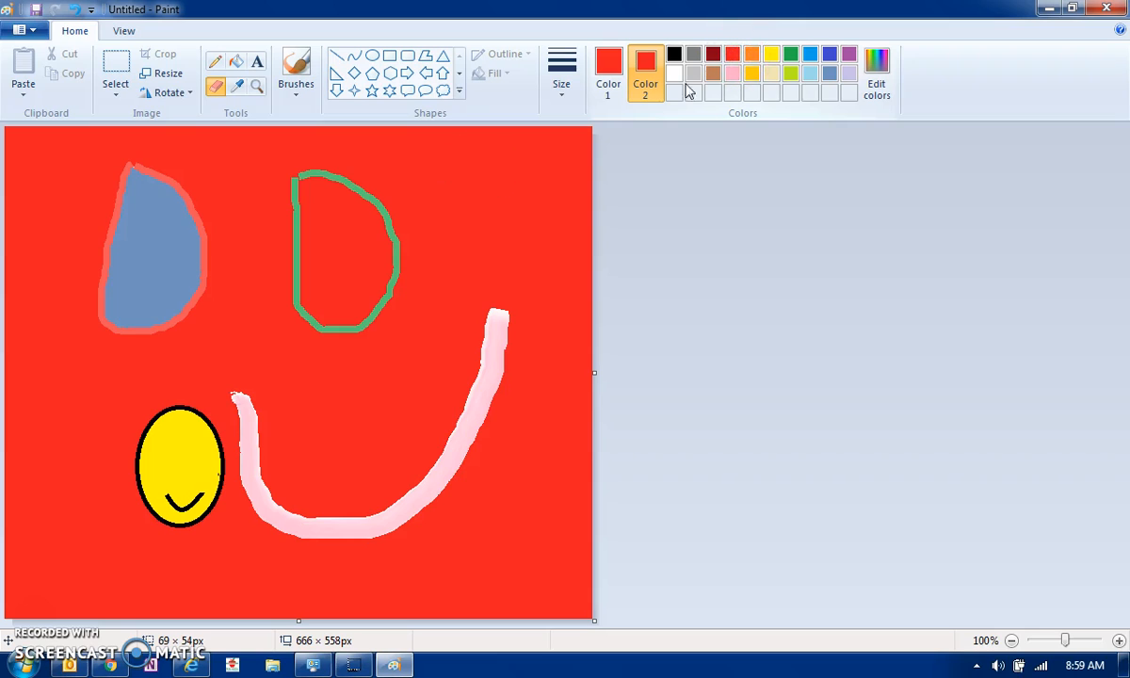
{"action": "left_click", "coordinate": [116, 71]}
{"action": "left_click_drag", "start_coordinate": [230, 339], "coordinate": [517, 551]}
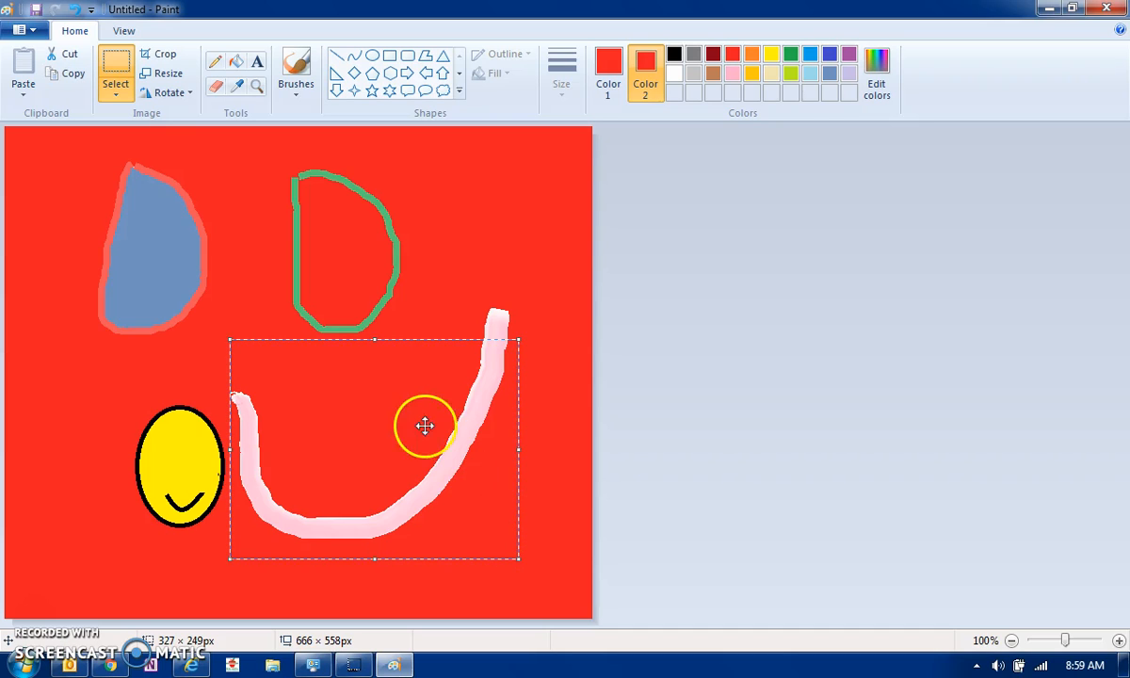
{"action": "right_click", "coordinate": [408, 393]}
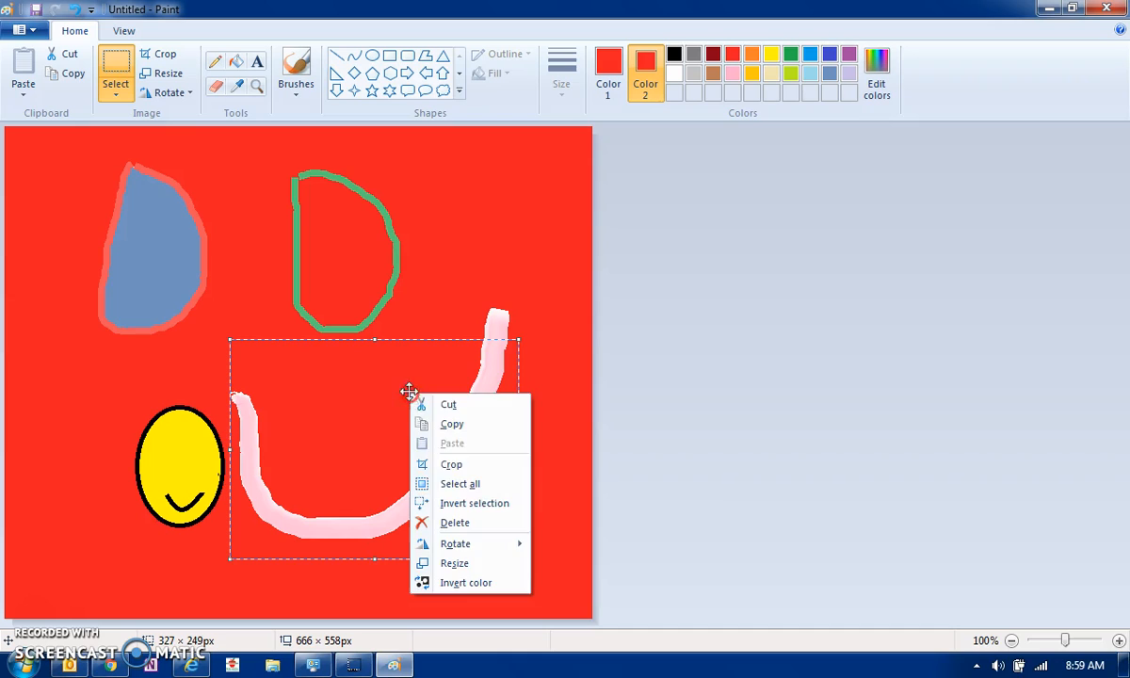
{"action": "left_click", "coordinate": [471, 525]}
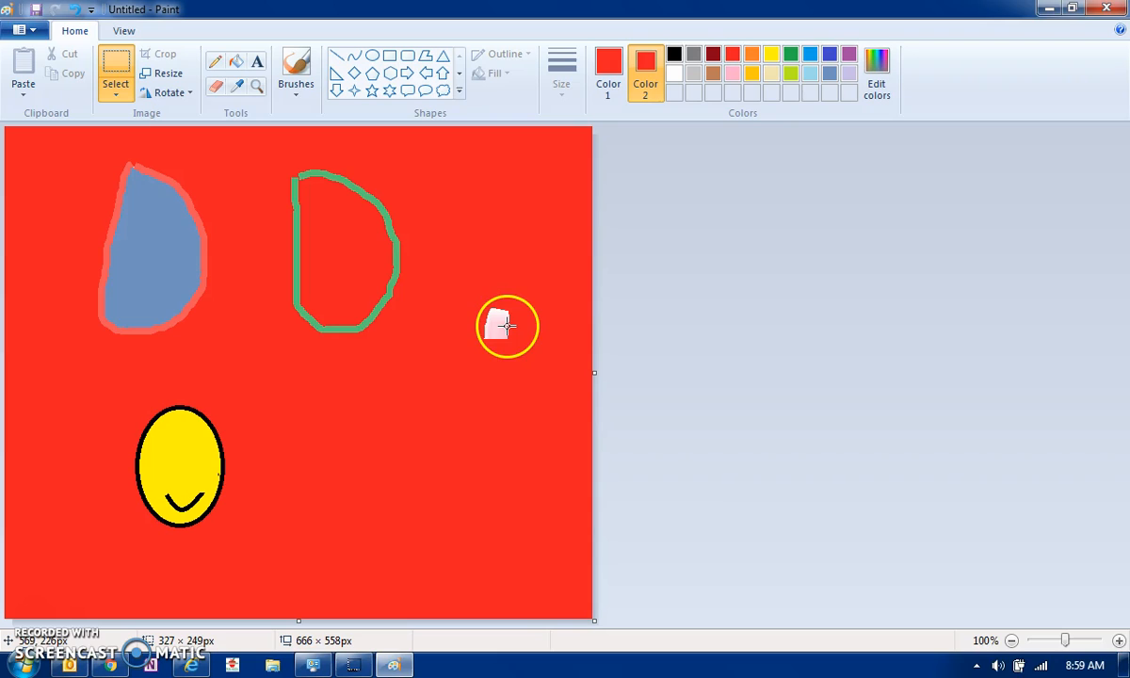
{"action": "left_click_drag", "start_coordinate": [458, 276], "coordinate": [544, 404]}
{"action": "key", "text": "Delete"}
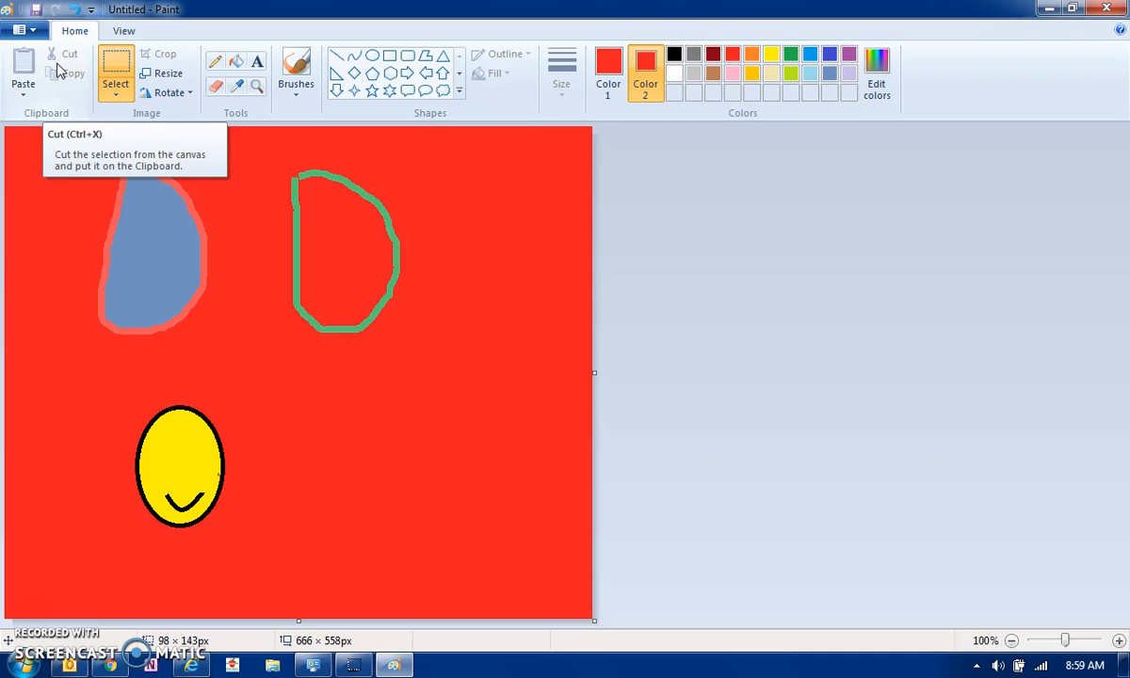
Start a new picture from the Paint menu, choosing Don't Save for the red drawing
{"action": "left_click", "coordinate": [38, 36]}
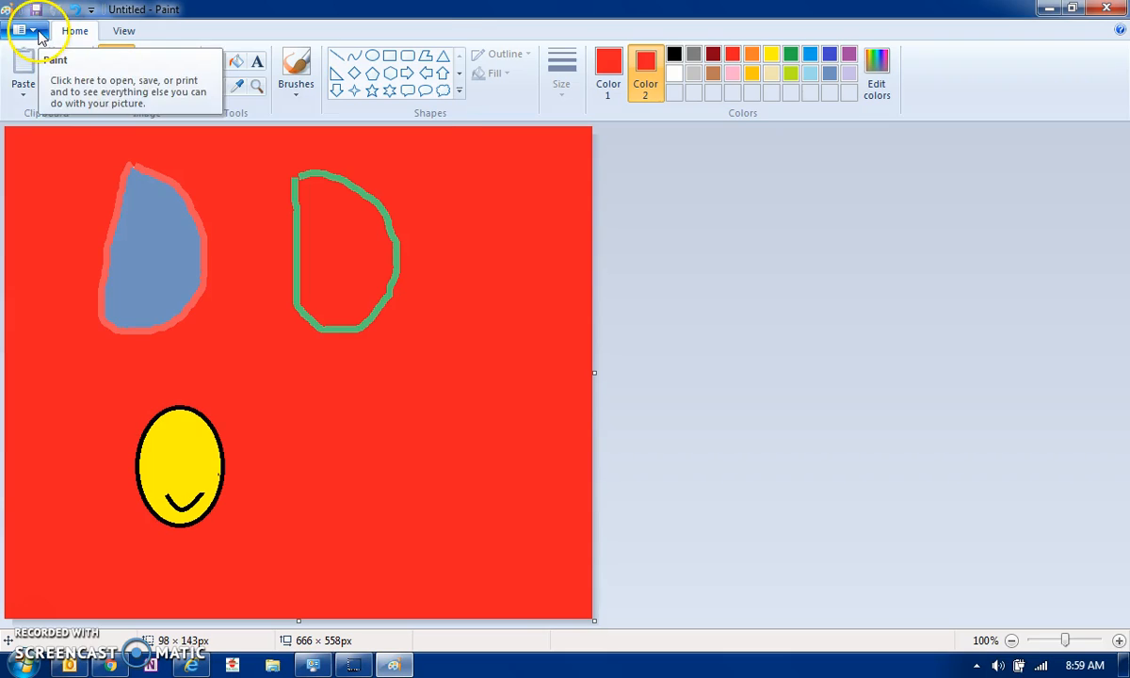
{"action": "left_click", "coordinate": [37, 34]}
{"action": "left_click", "coordinate": [28, 62]}
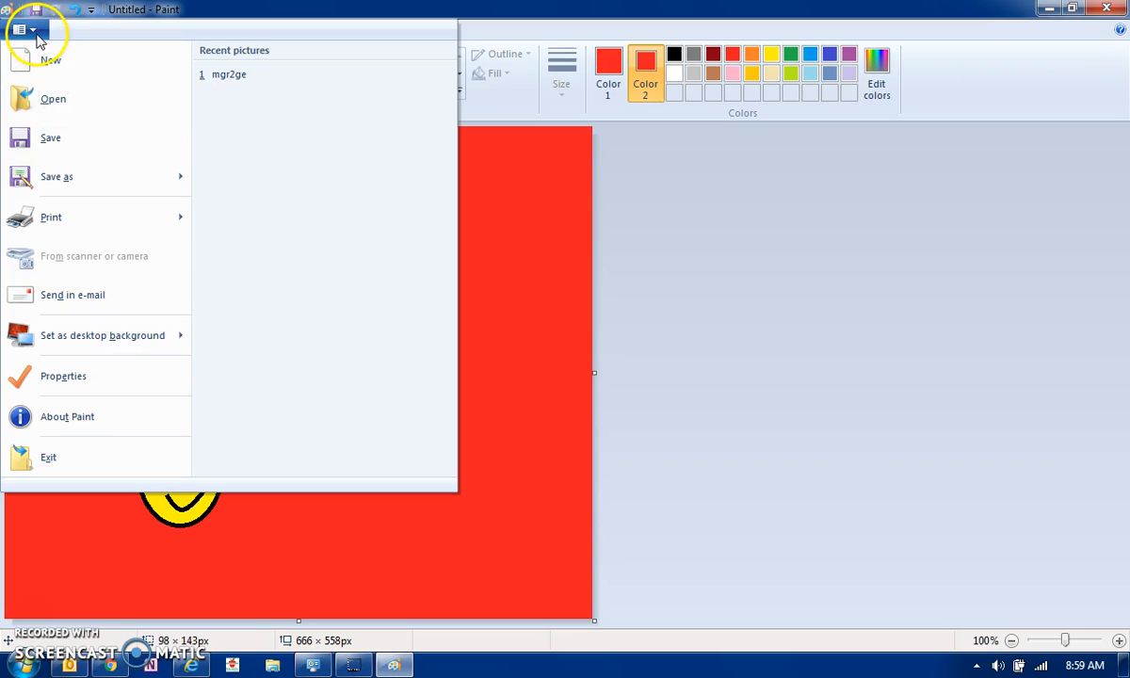
{"action": "left_click", "coordinate": [45, 59]}
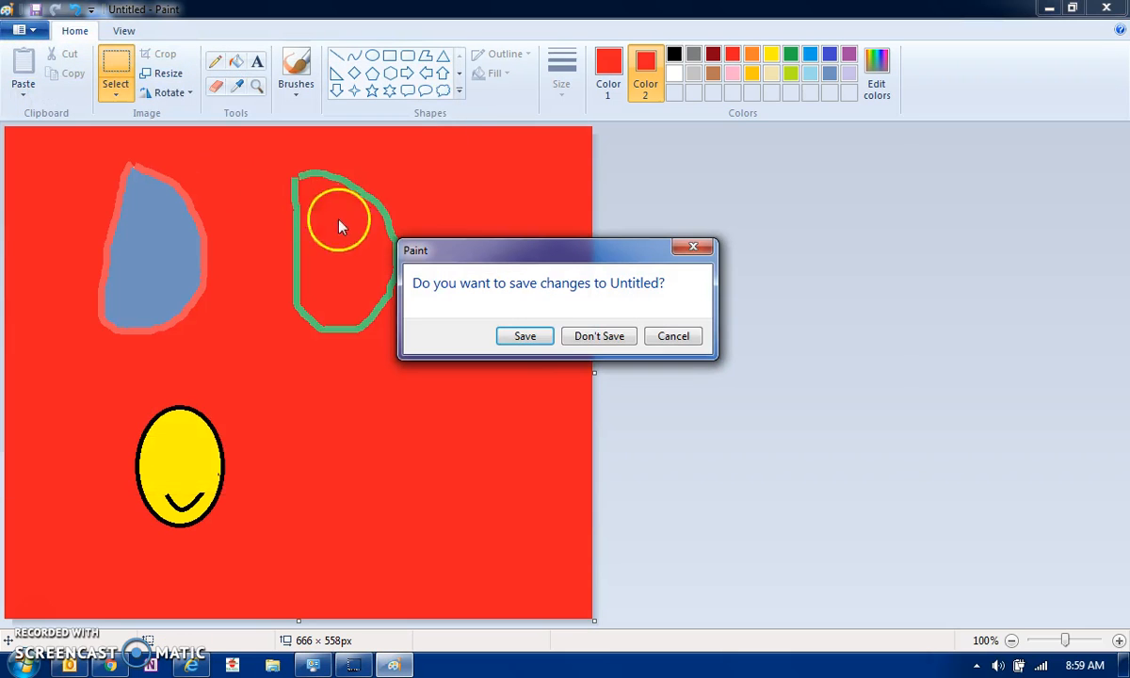
{"action": "left_click", "coordinate": [587, 339]}
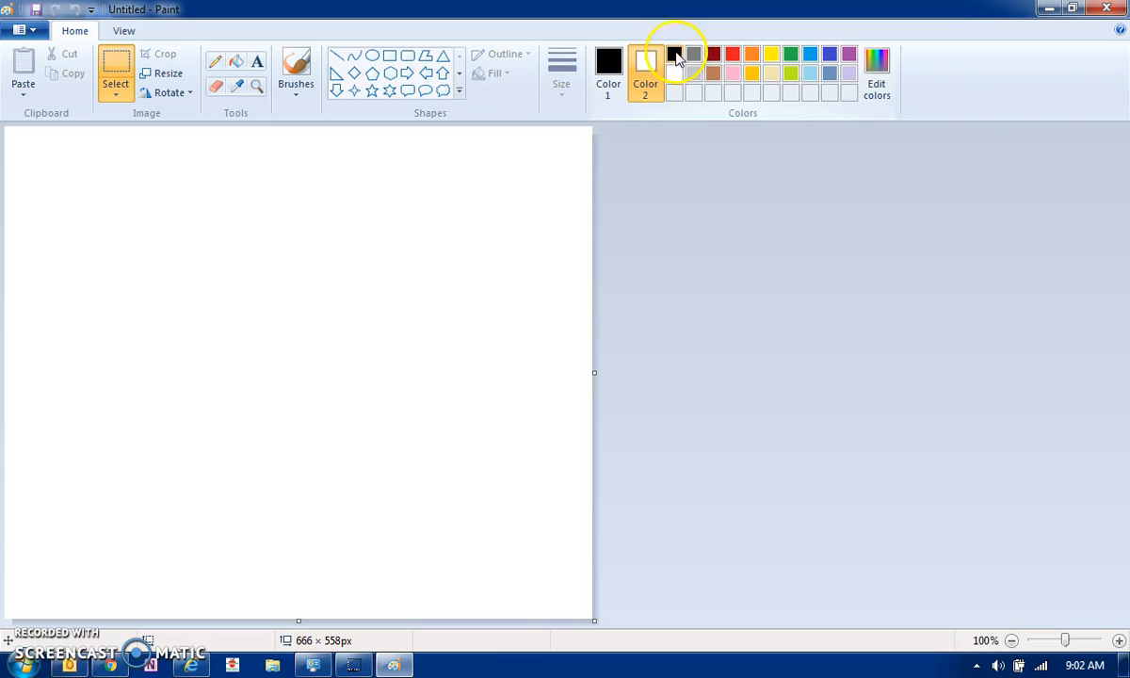
With Color 2 black, draw a text box near the canvas top-left for 'I love learning with technology.'
{"action": "left_click", "coordinate": [674, 53]}
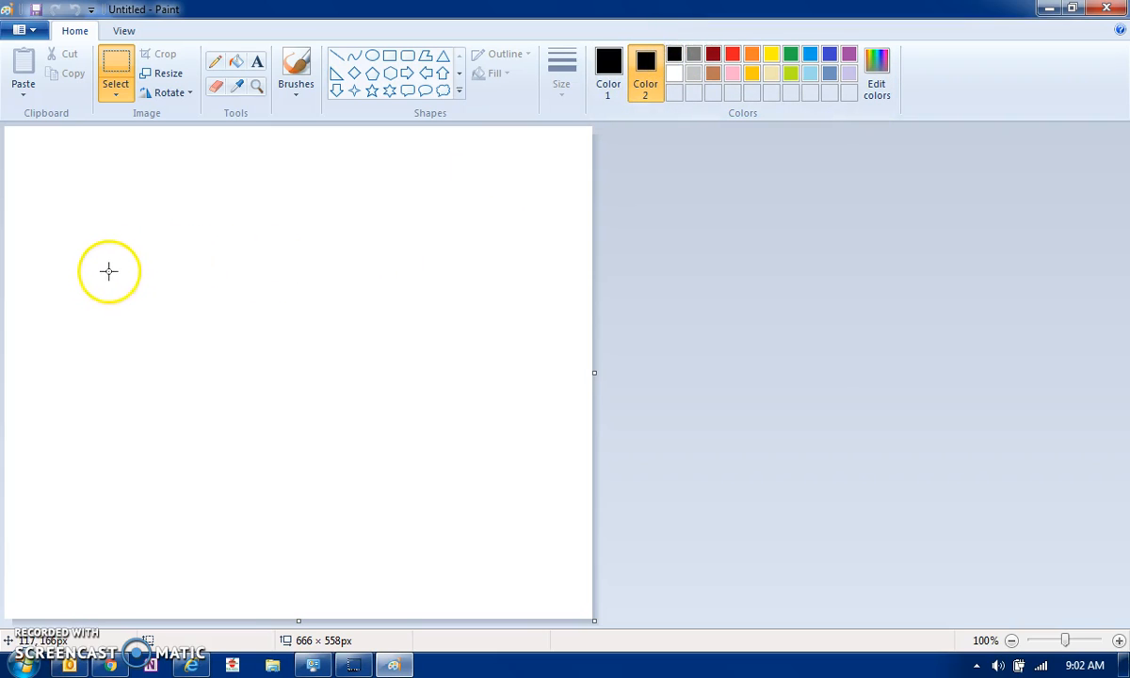
{"action": "left_click", "coordinate": [257, 62]}
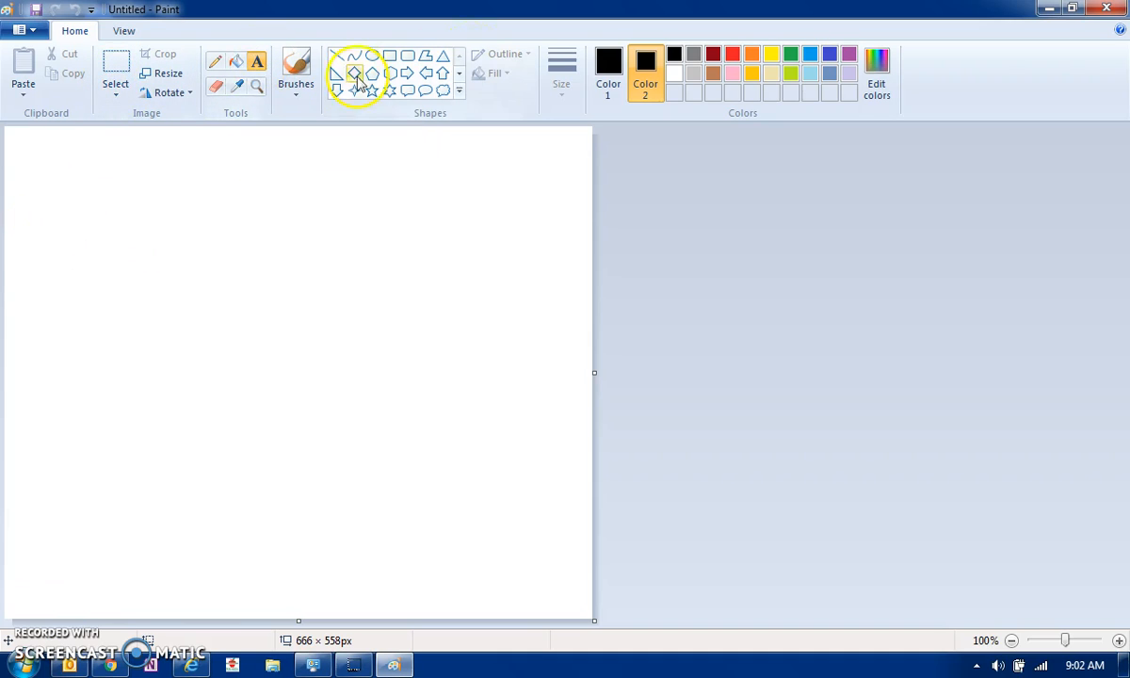
{"action": "mouse_move", "coordinate": [47, 204]}
{"action": "left_mouse_down"}
{"action": "mouse_move", "coordinate": [201, 301]}
{"action": "mouse_move", "coordinate": [407, 287]}
{"action": "left_mouse_up"}
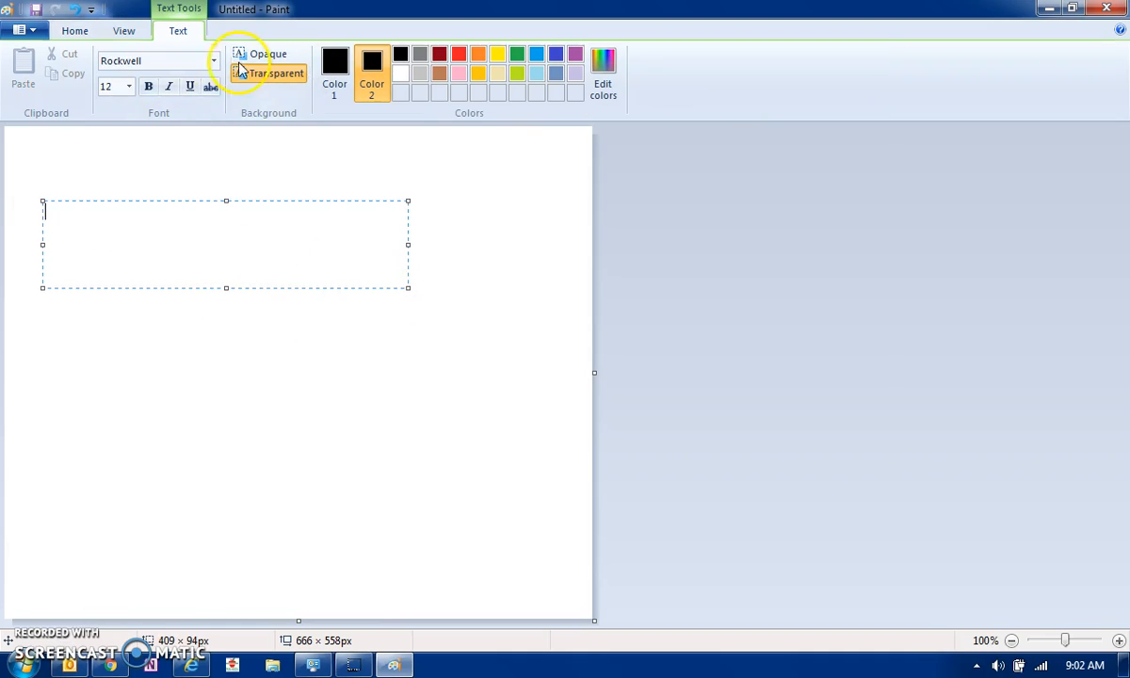
{"action": "left_click", "coordinate": [133, 90]}
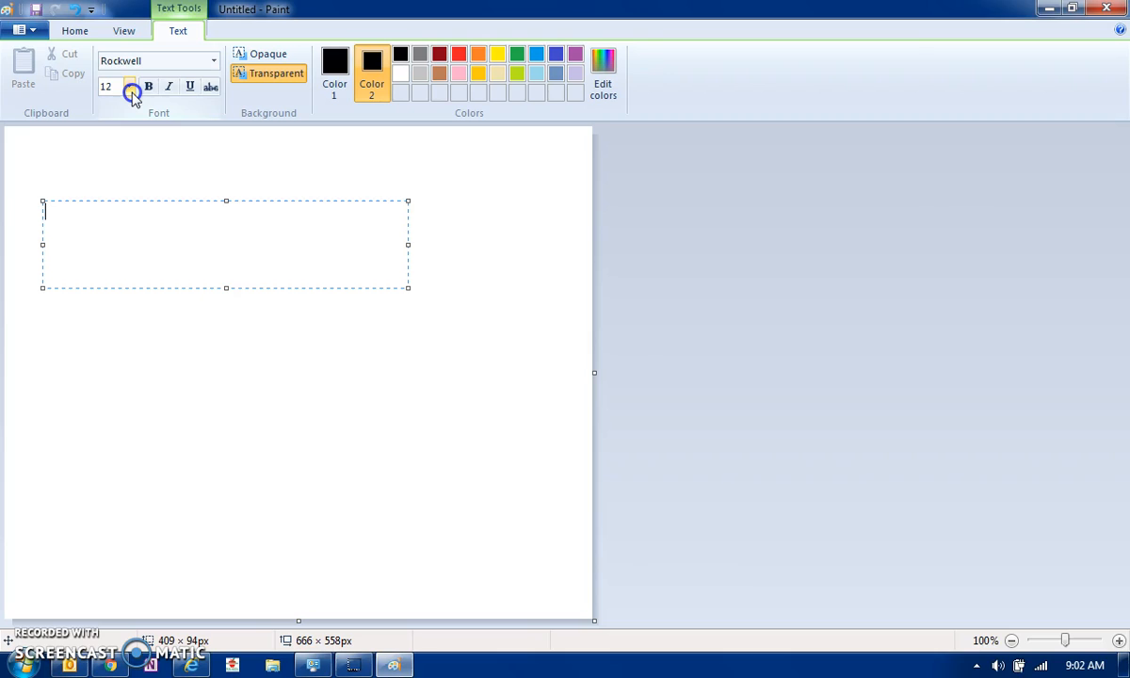
{"action": "left_click", "coordinate": [79, 220]}
{"action": "left_click", "coordinate": [72, 213]}
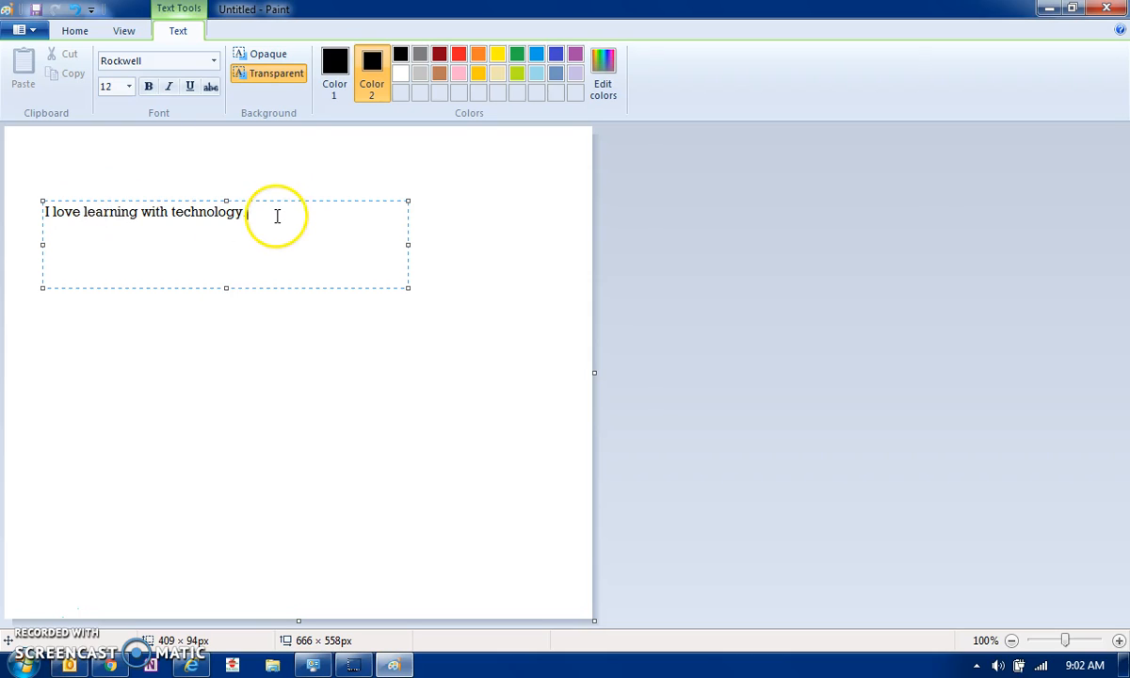
Set the selected sentence to size 20, trying then removing bold, italic, underline and strikethrough
{"action": "left_click_drag", "start_coordinate": [257, 214], "coordinate": [40, 212]}
{"action": "left_click", "coordinate": [128, 86]}
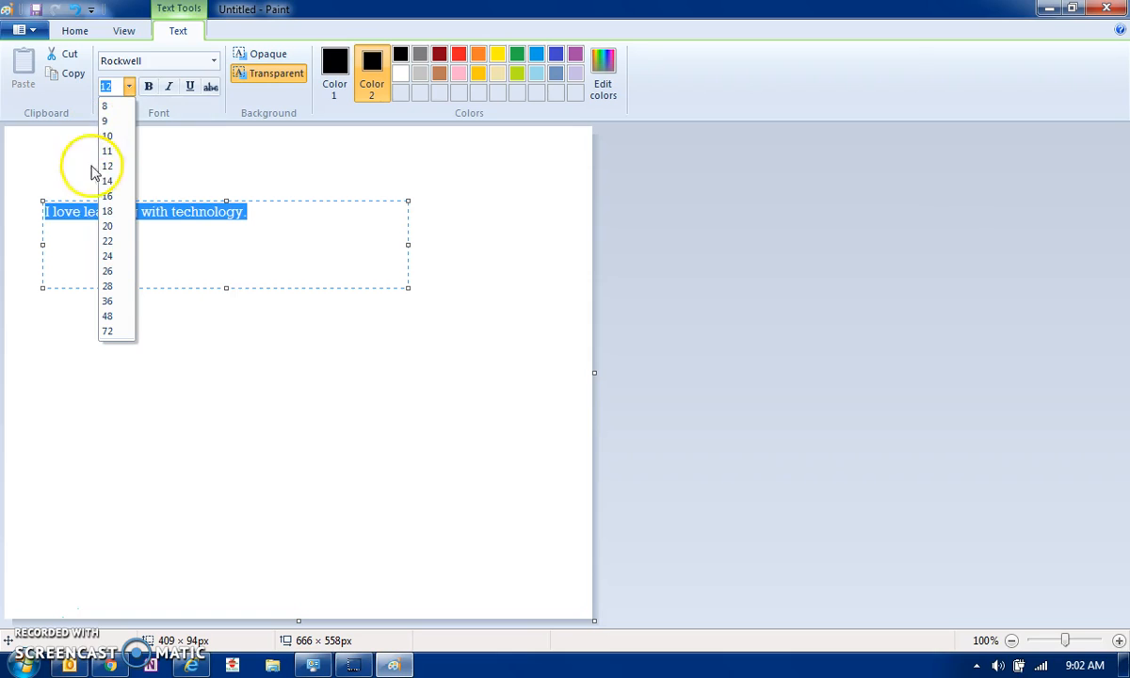
{"action": "left_click", "coordinate": [111, 230]}
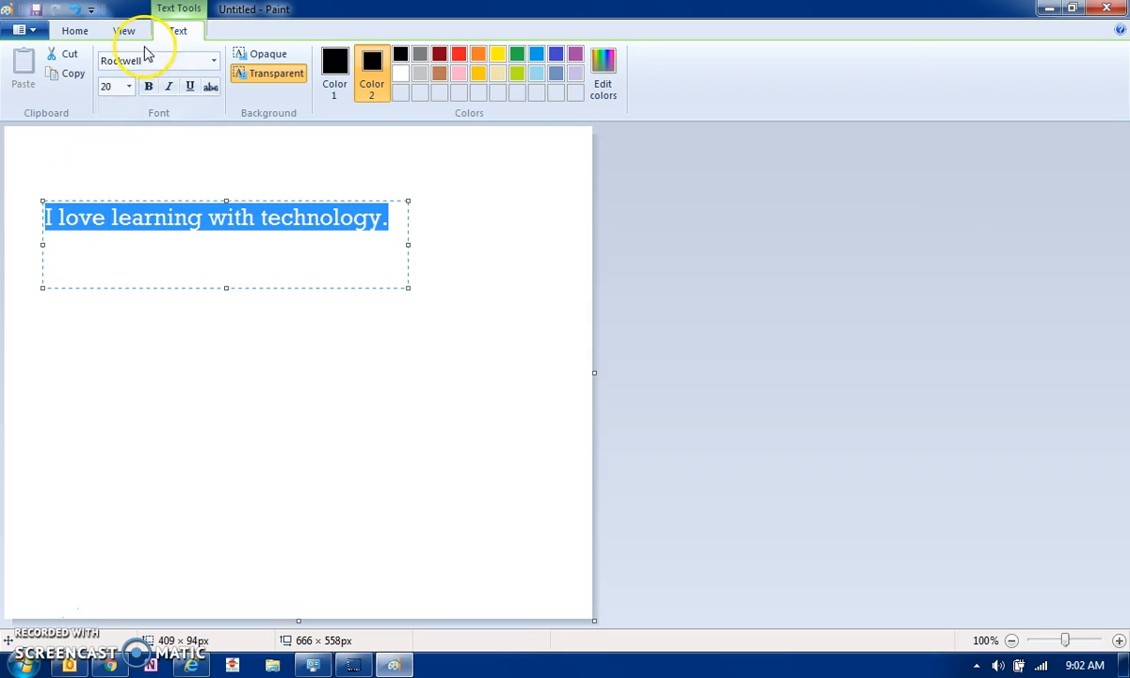
{"action": "left_click", "coordinate": [148, 87]}
{"action": "left_click", "coordinate": [147, 87]}
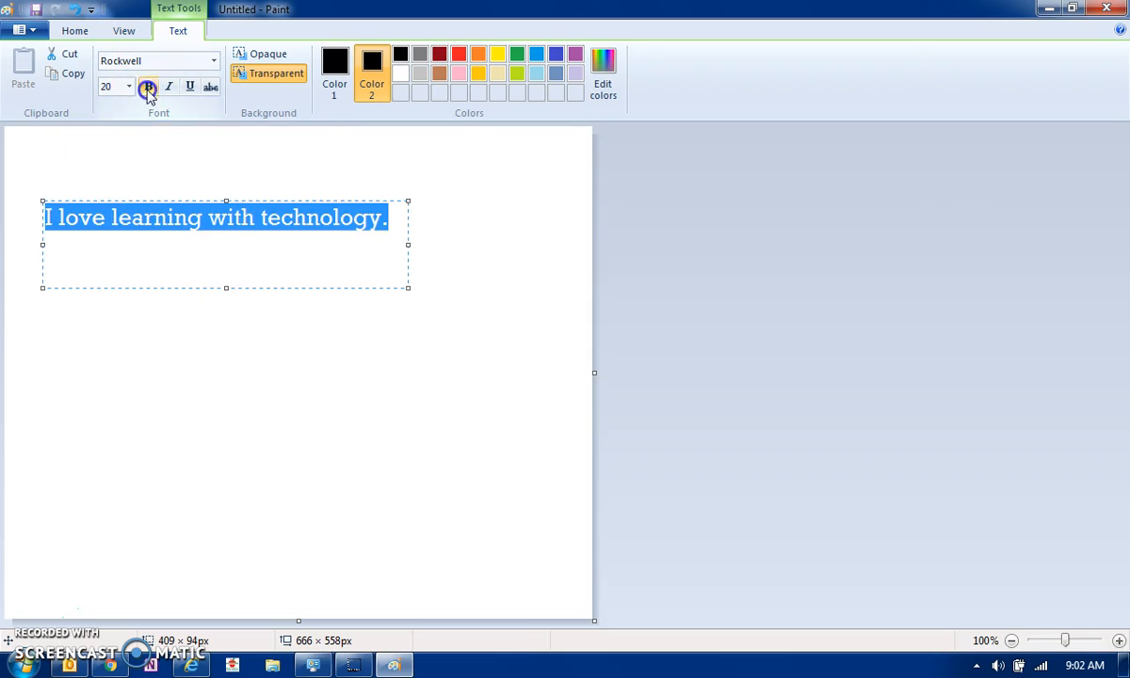
{"action": "left_click", "coordinate": [170, 87]}
{"action": "left_click", "coordinate": [170, 87]}
{"action": "left_click", "coordinate": [189, 86]}
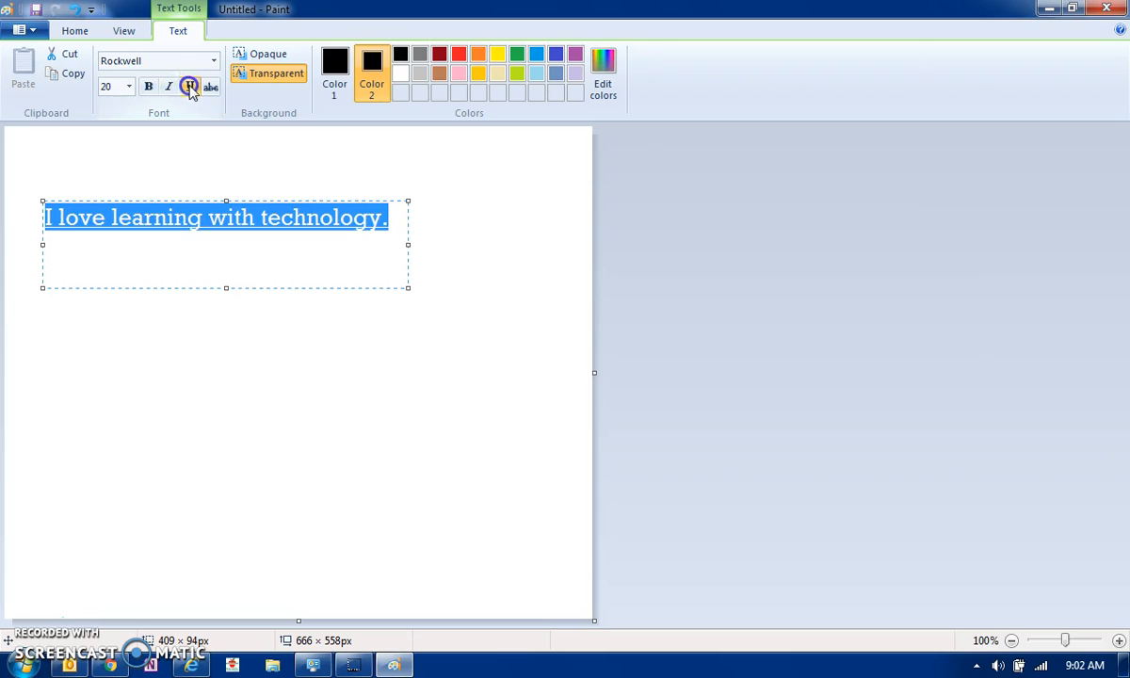
{"action": "left_click", "coordinate": [189, 86]}
{"action": "left_click", "coordinate": [209, 87]}
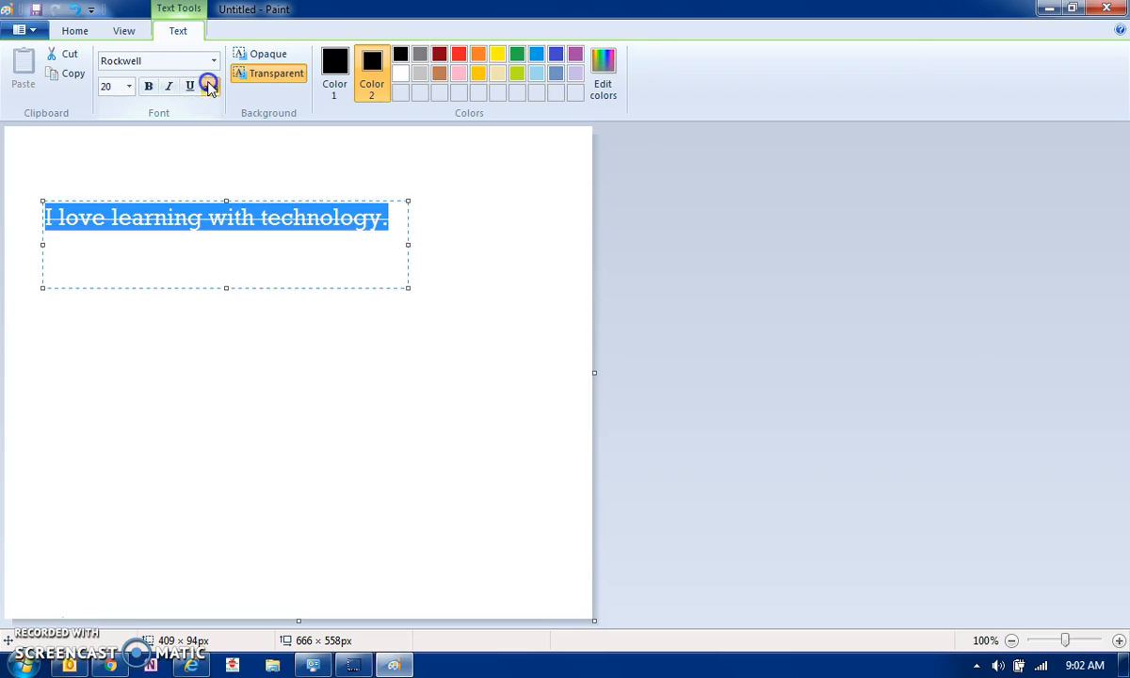
{"action": "left_click", "coordinate": [209, 87]}
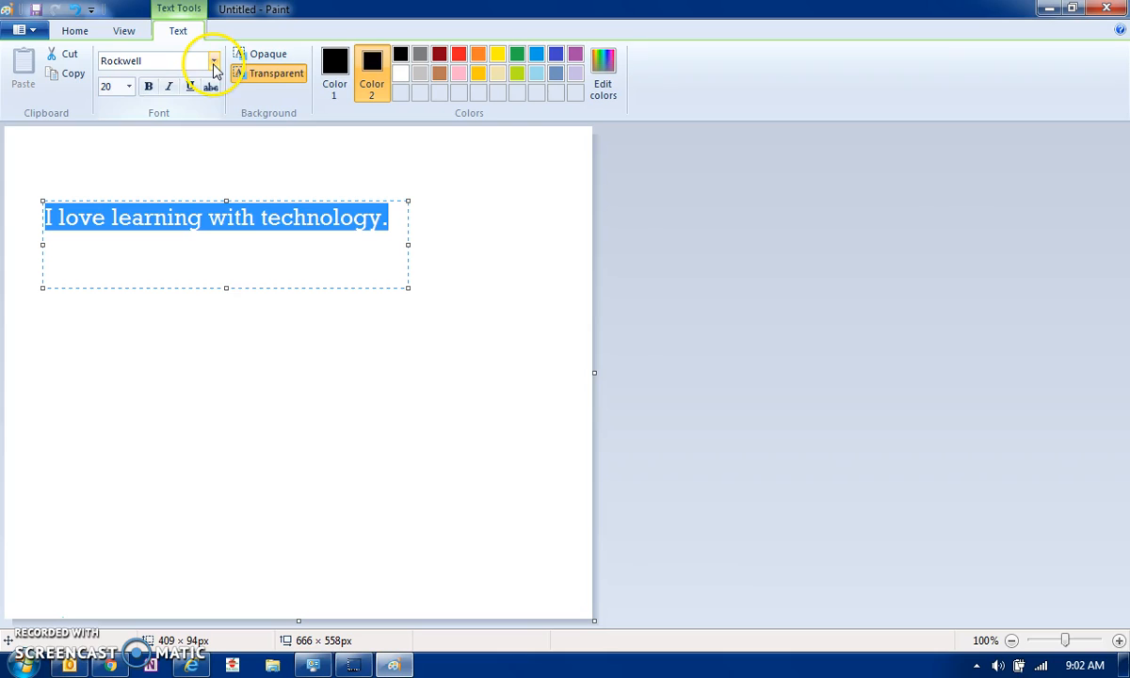
Change the font to Showcard Gothic, widen the box to one line, and commit the text
{"action": "left_click", "coordinate": [214, 62]}
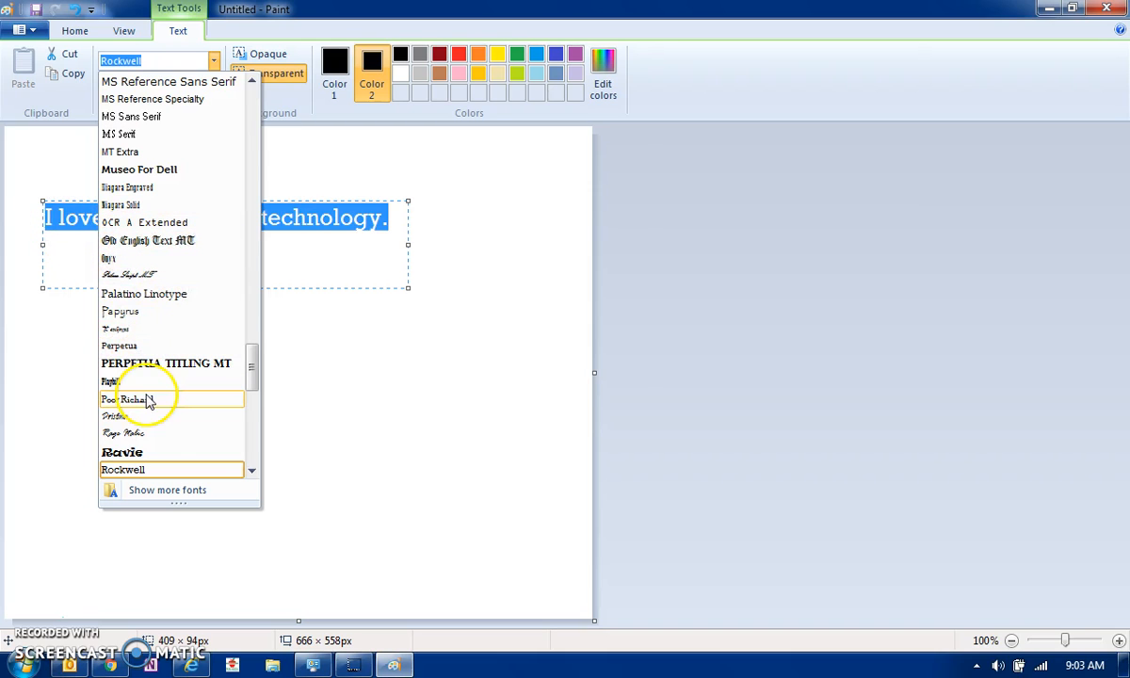
{"action": "left_click", "coordinate": [251, 470]}
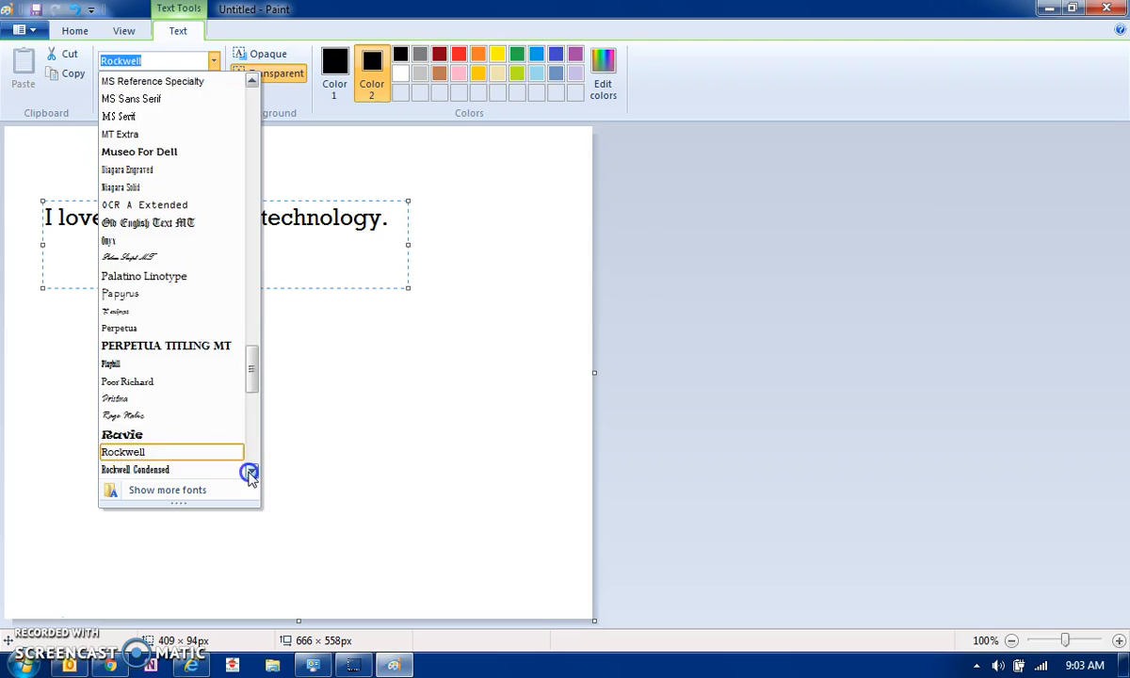
{"action": "left_click_drag", "start_coordinate": [251, 472], "coordinate": [249, 471]}
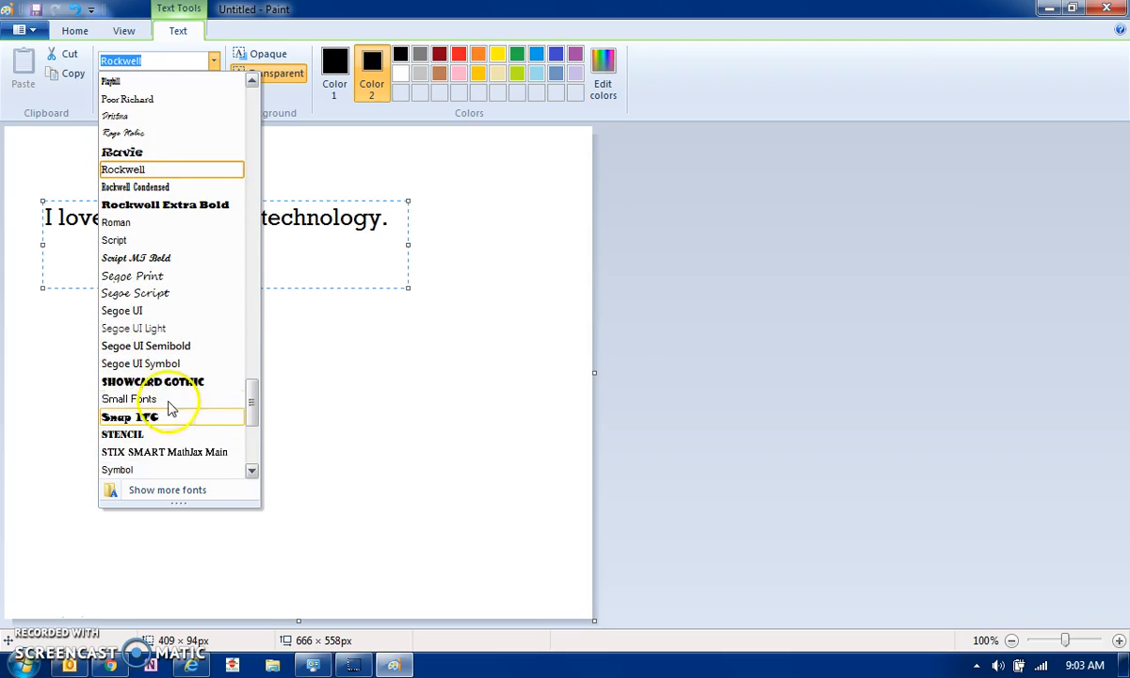
{"action": "left_click", "coordinate": [165, 381]}
{"action": "left_click_drag", "start_coordinate": [408, 243], "coordinate": [519, 245]}
{"action": "left_click", "coordinate": [284, 325]}
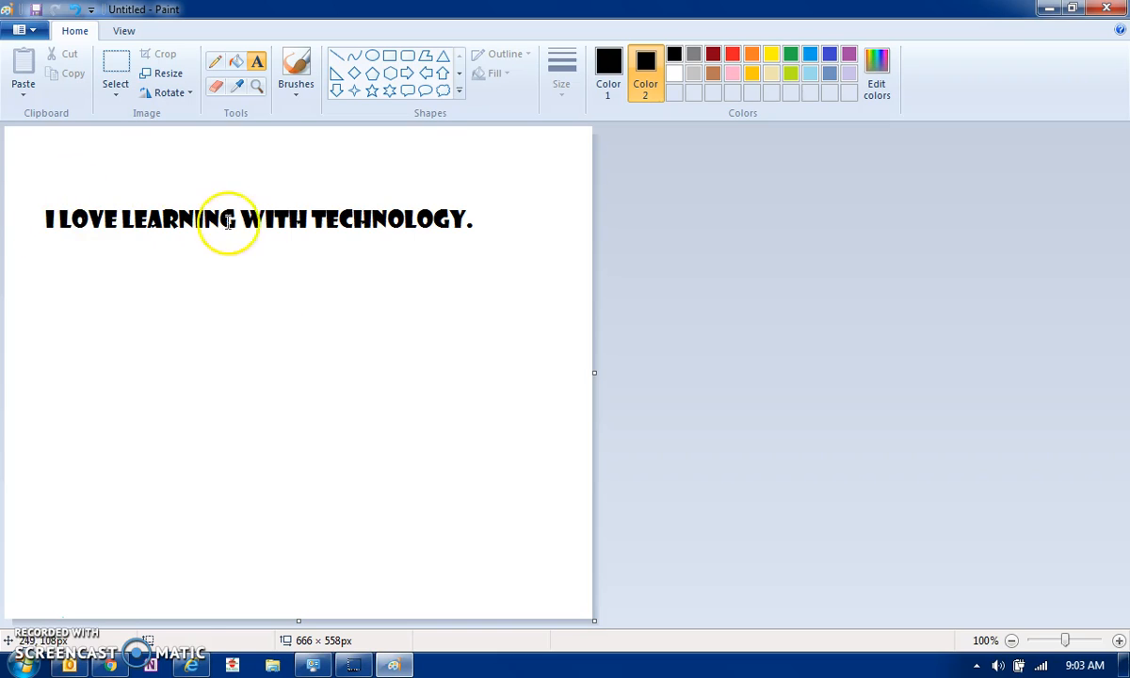